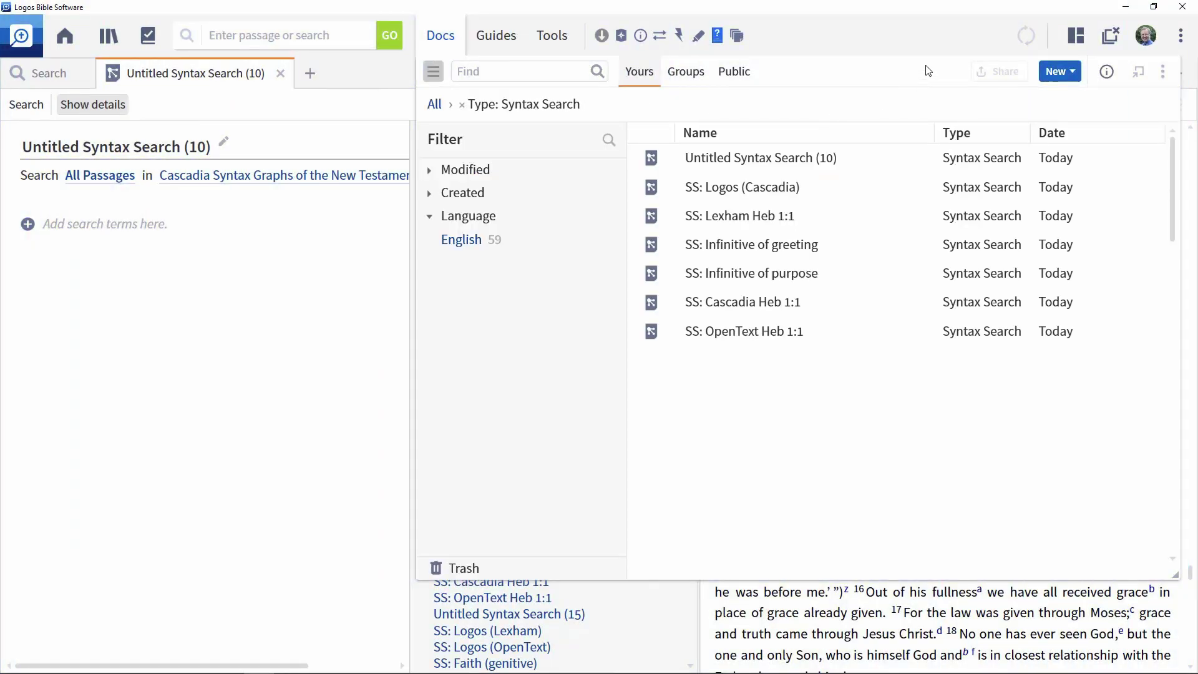
Create a new syntax search document and view the saved search and the CSGNTSBL John 1:1 graph.
left_click(1059, 71)
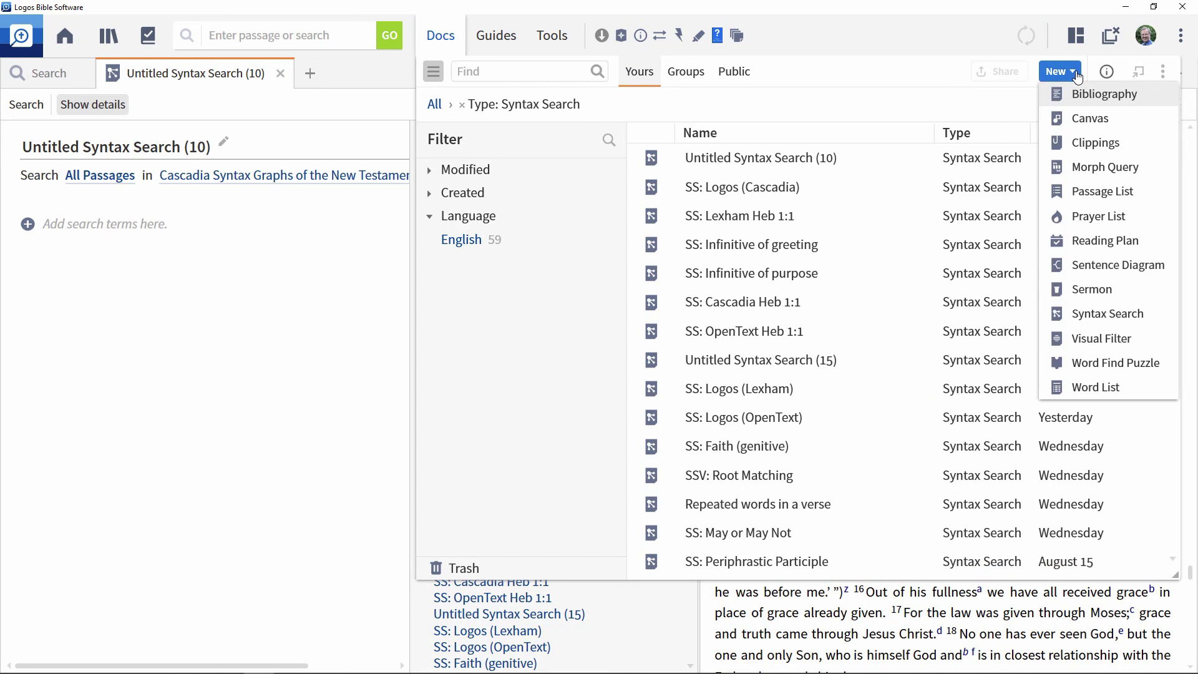
left_click(1085, 313)
left_click(28, 226)
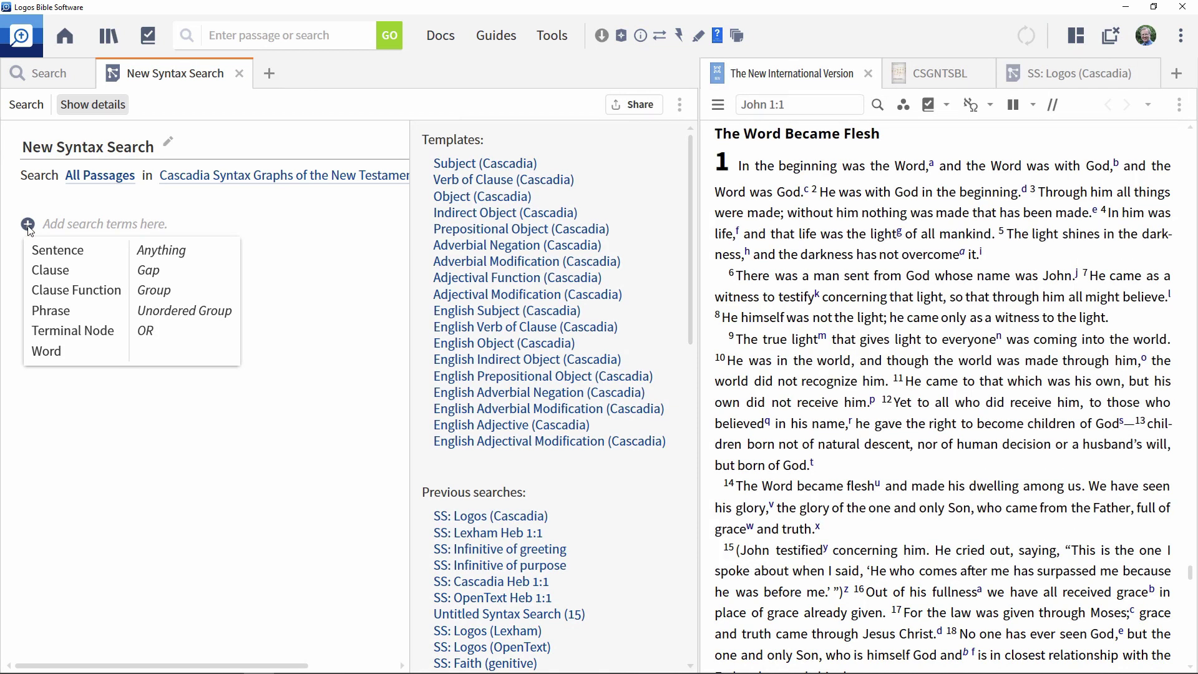
left_click(1060, 74)
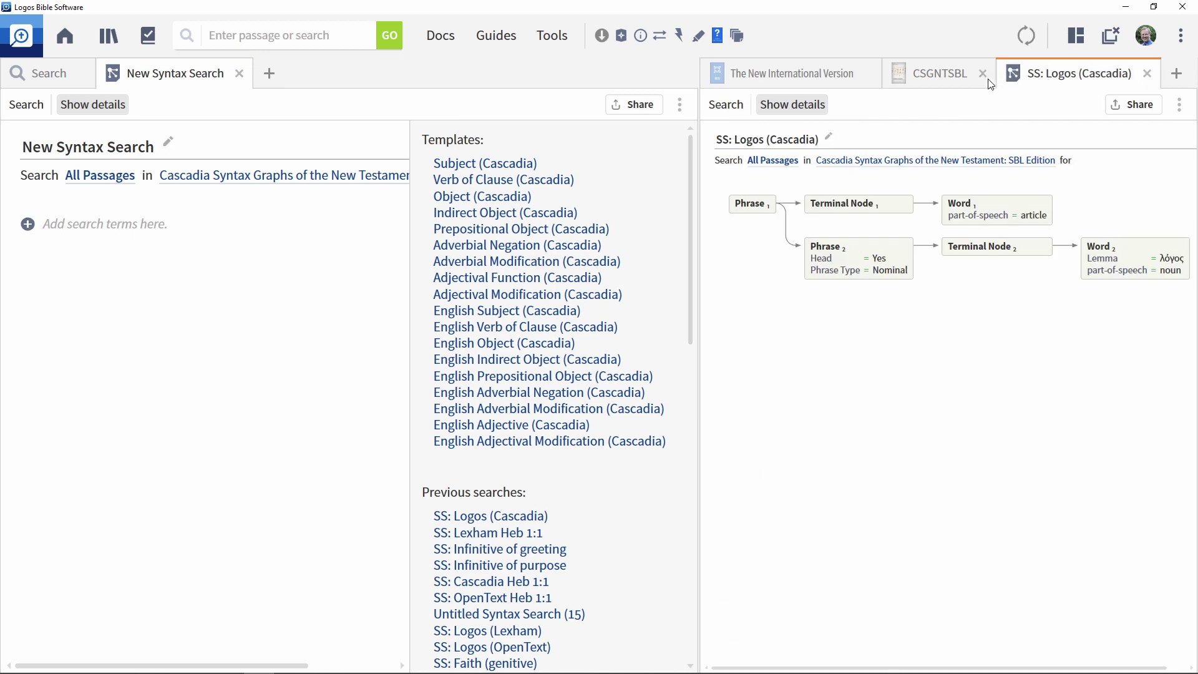
left_click(940, 74)
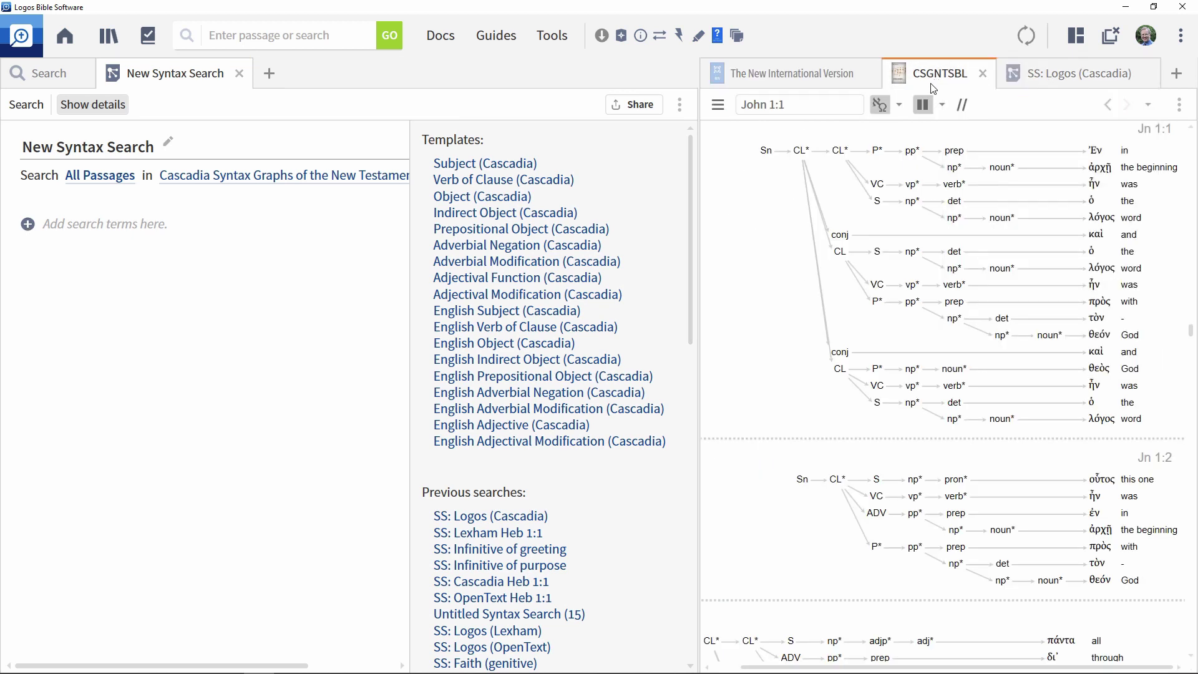
Add the subject noun phrase as a Nominal term with word lemma λόγος, and run the search.
left_click(911, 203)
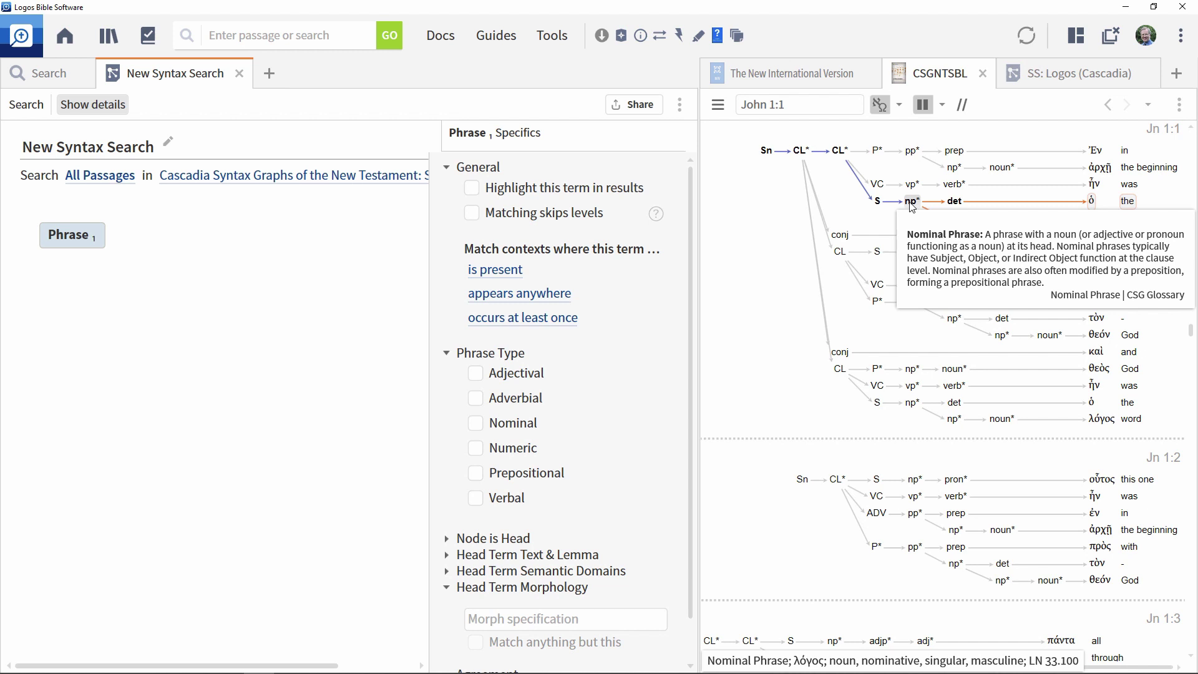
left_click(475, 427)
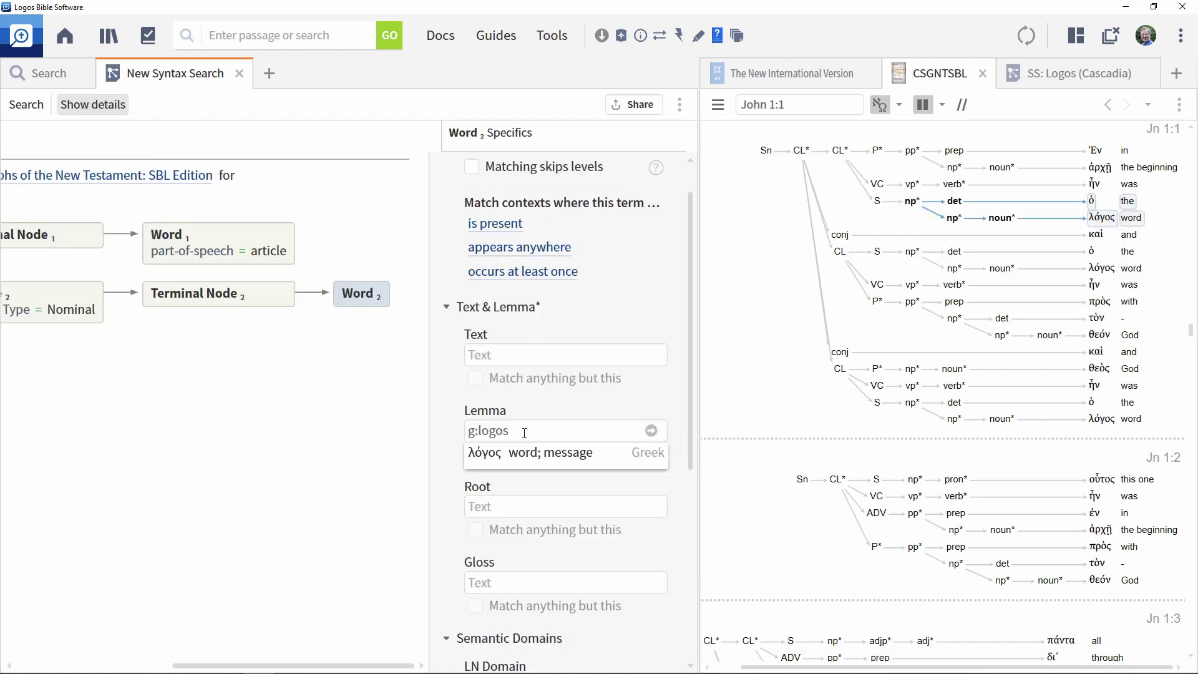
left_click(499, 455)
scroll(494, 513, "down", 2)
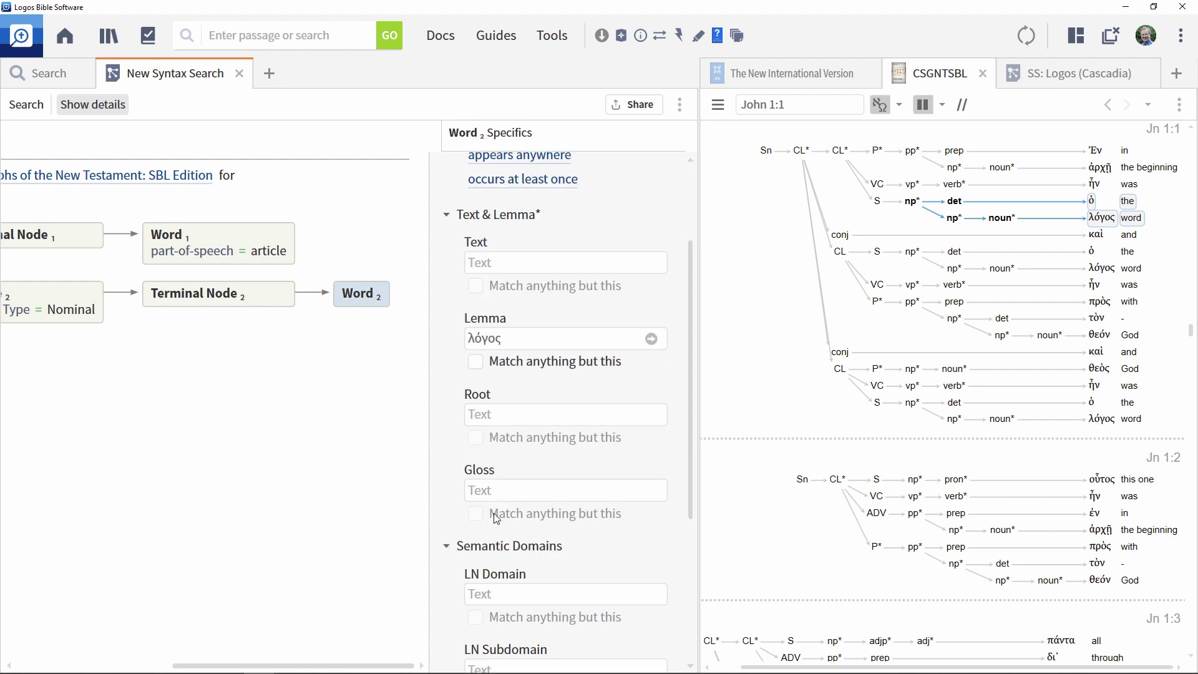
left_click(27, 106)
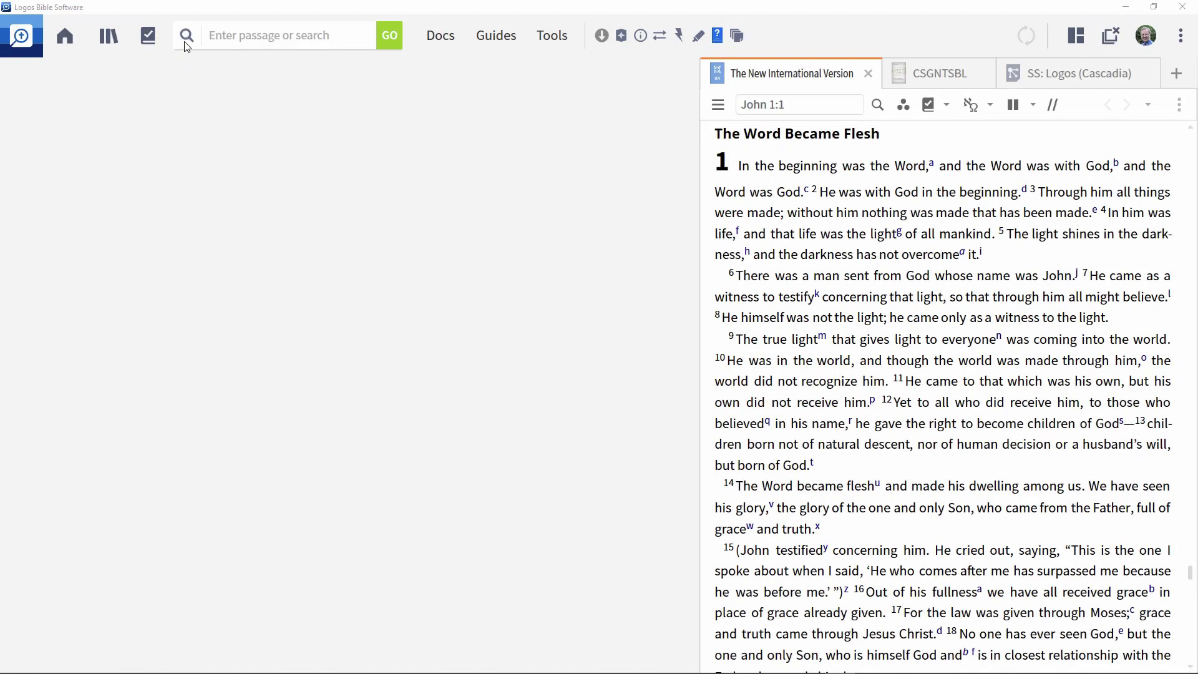
Open a Syntax search over CSGNT:SBLE and list the query templates.
left_click(186, 39)
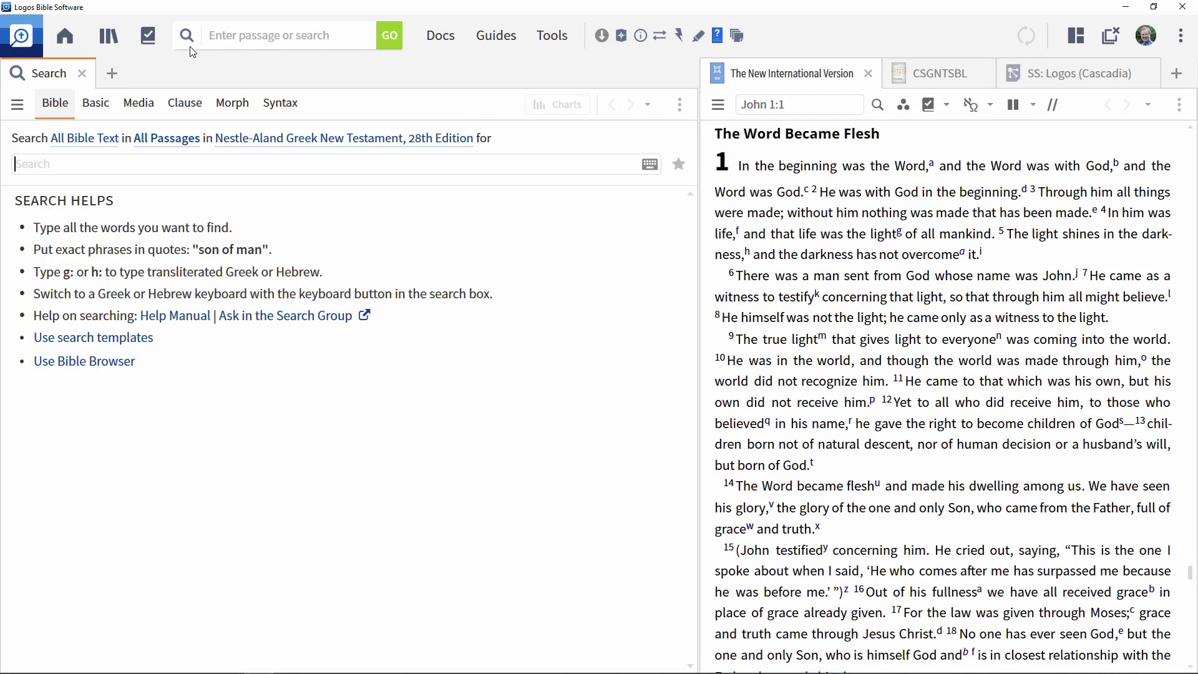
left_click(281, 105)
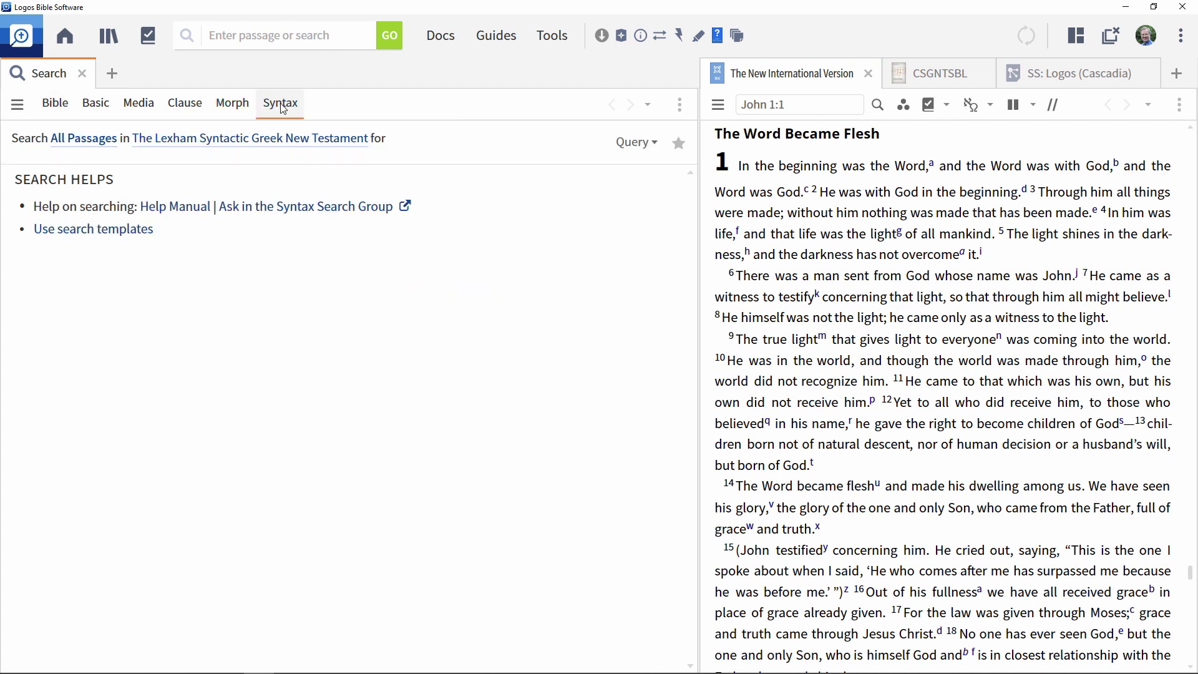
left_click(267, 145)
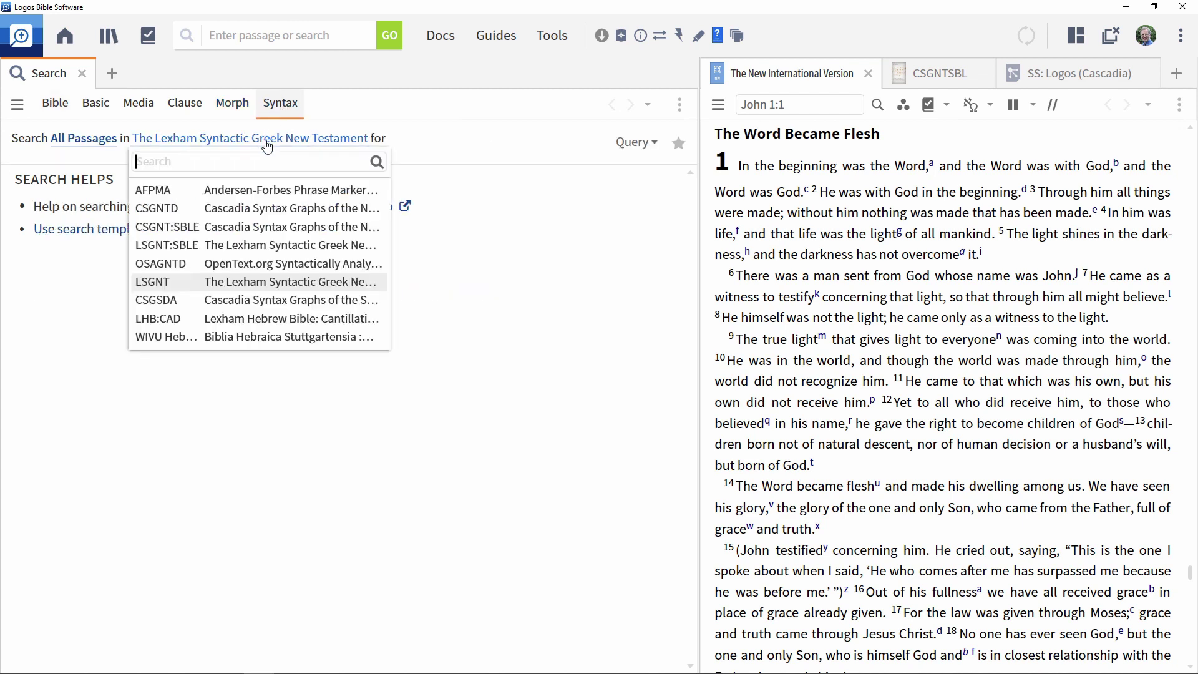
left_click(241, 231)
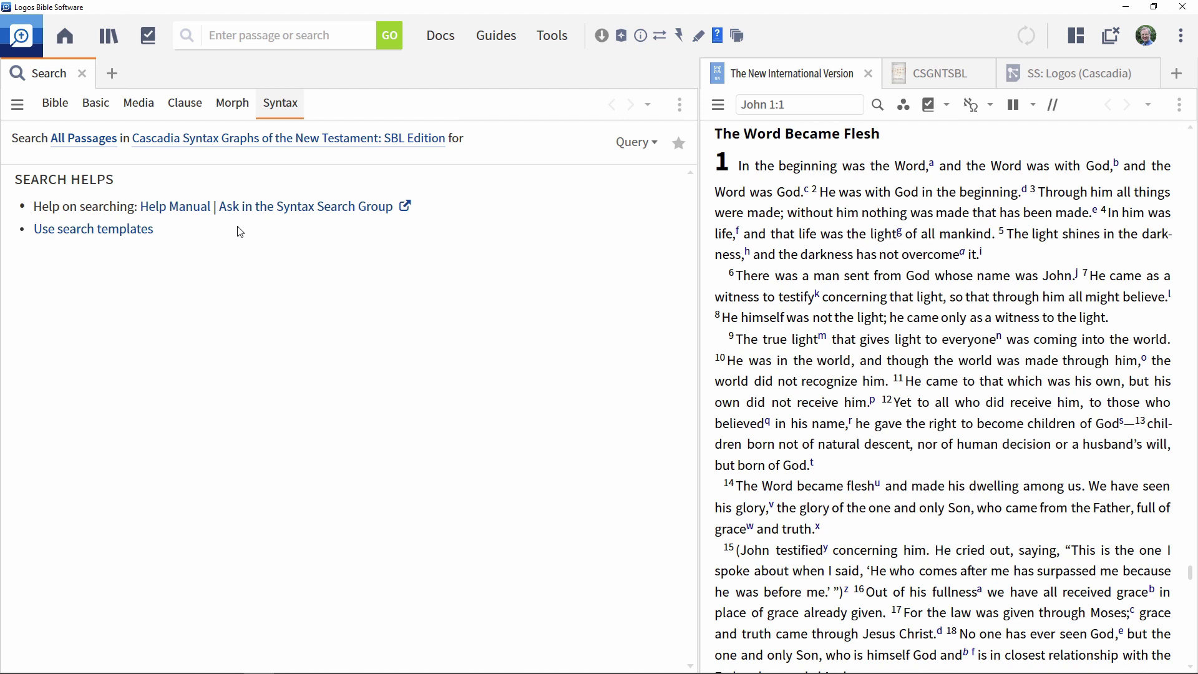
left_click(646, 144)
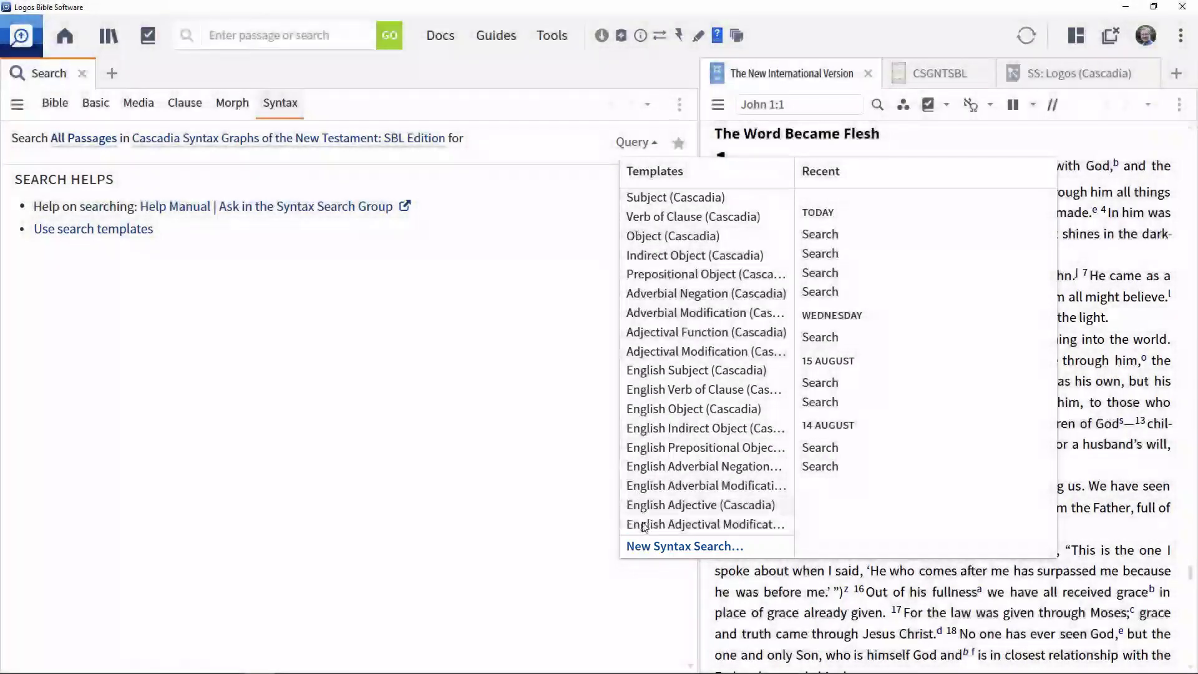
Choose New Syntax Search… from the Query list to open Untitled Syntax Search (10).
left_click(656, 549)
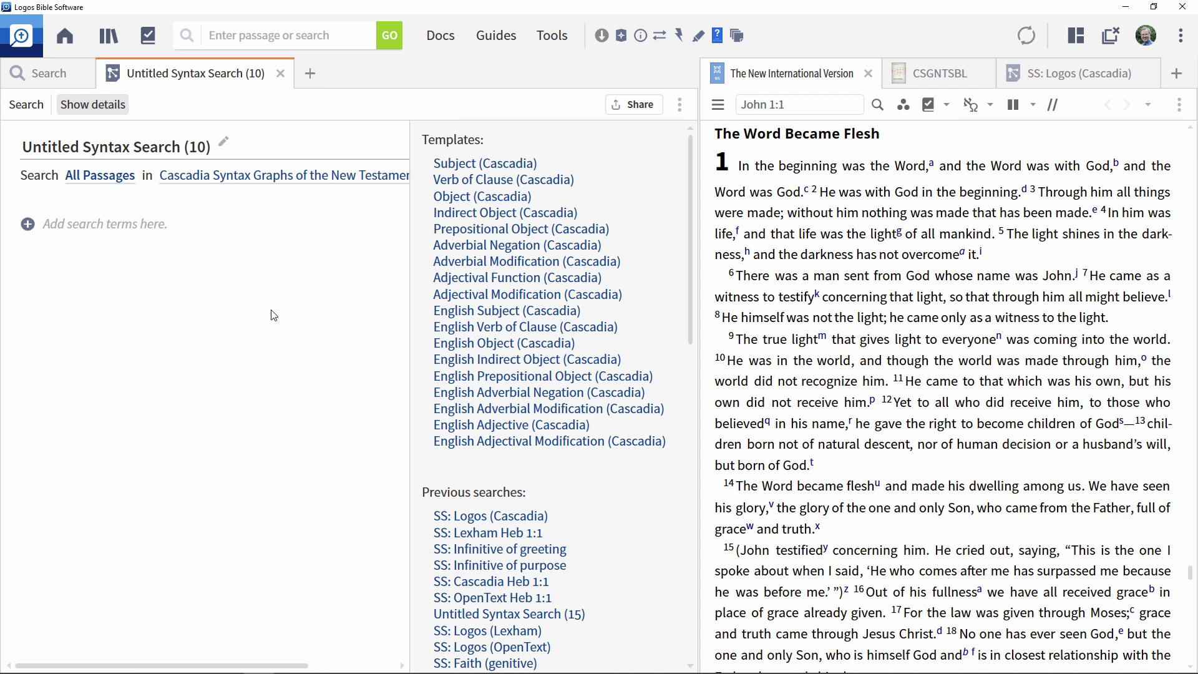
left_click(436, 38)
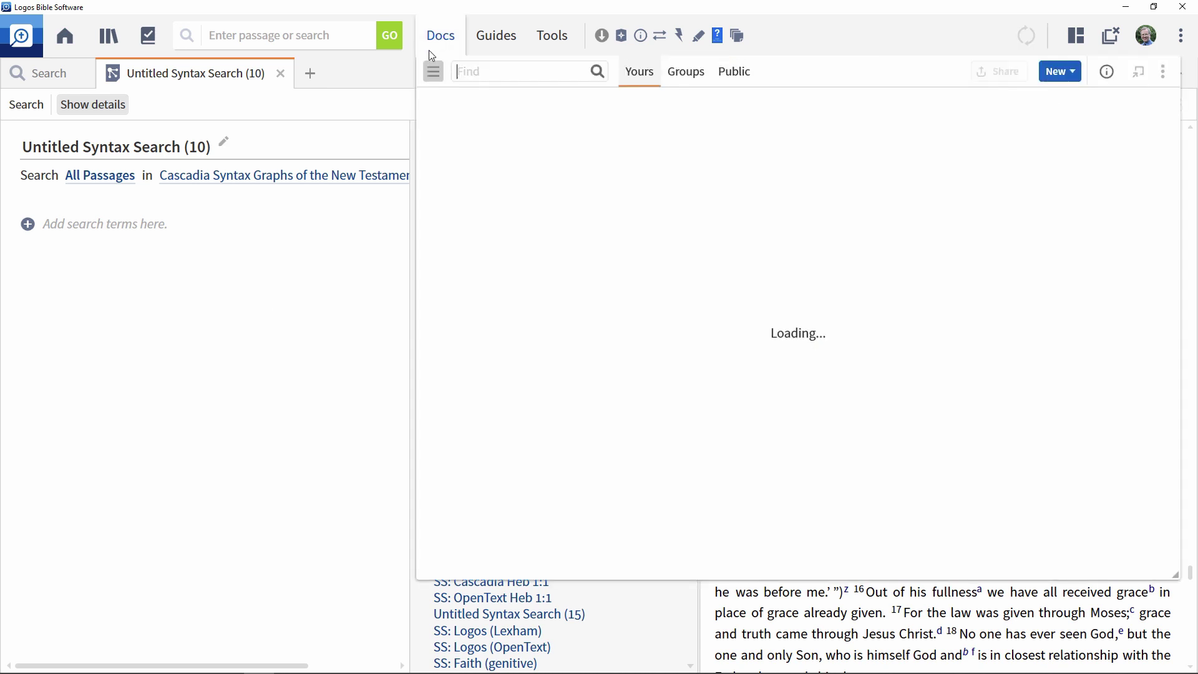
left_click(1077, 76)
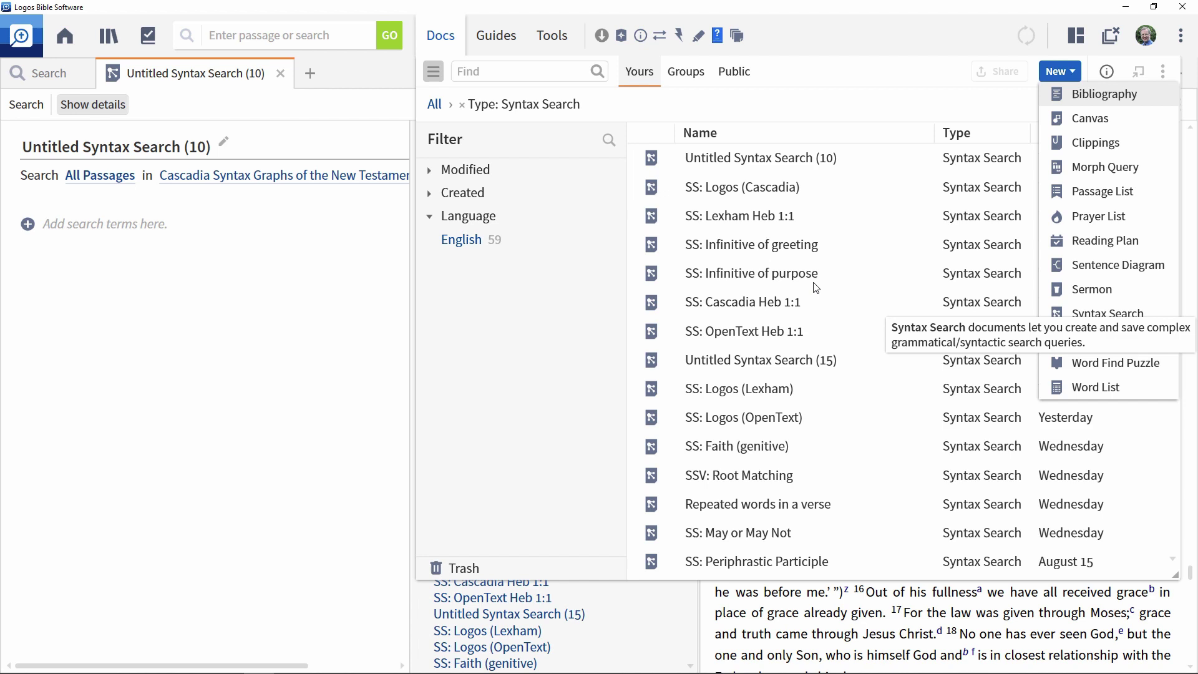
left_click(373, 78)
left_click(351, 246)
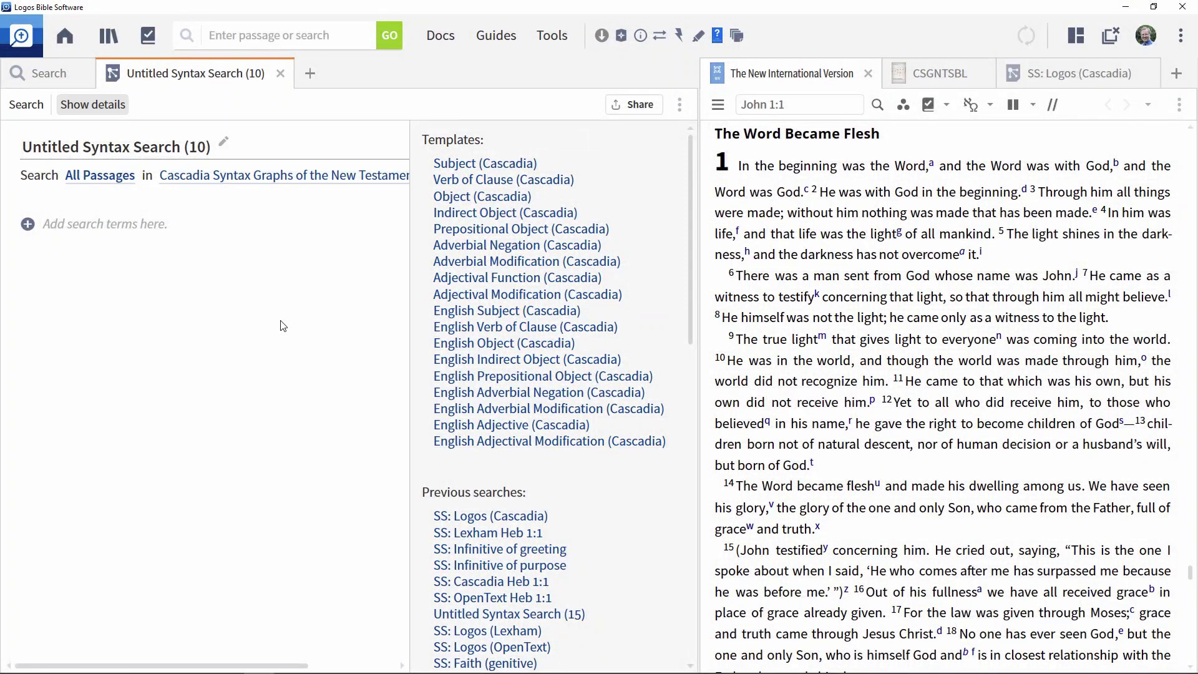
Title the search 'New Syntax Search', keeping All Passages in Cascadia Syntax Graphs: SBL Edition.
left_click(141, 150)
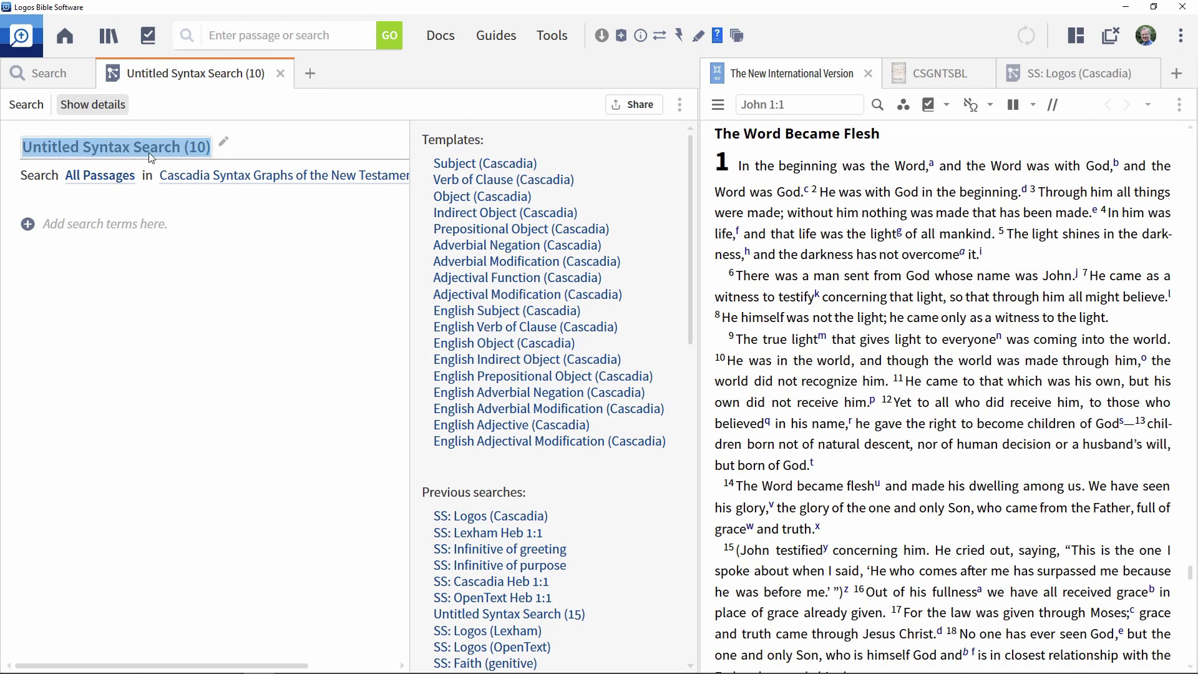
type("New Syntax Search")
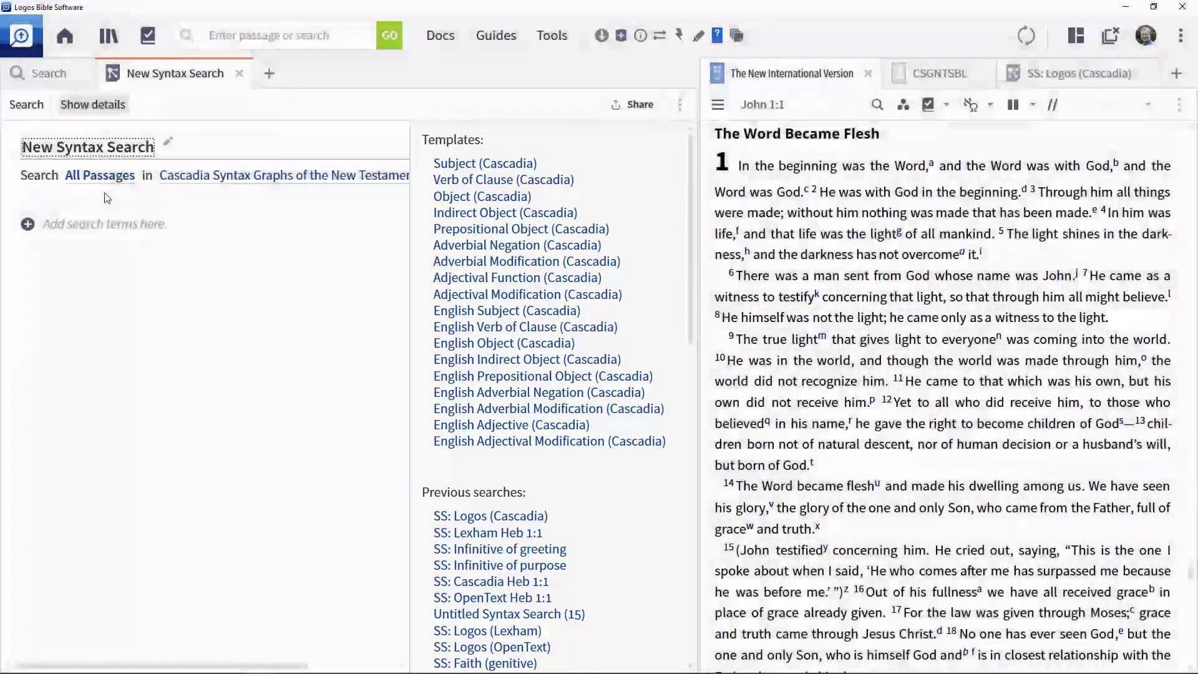
left_click(106, 177)
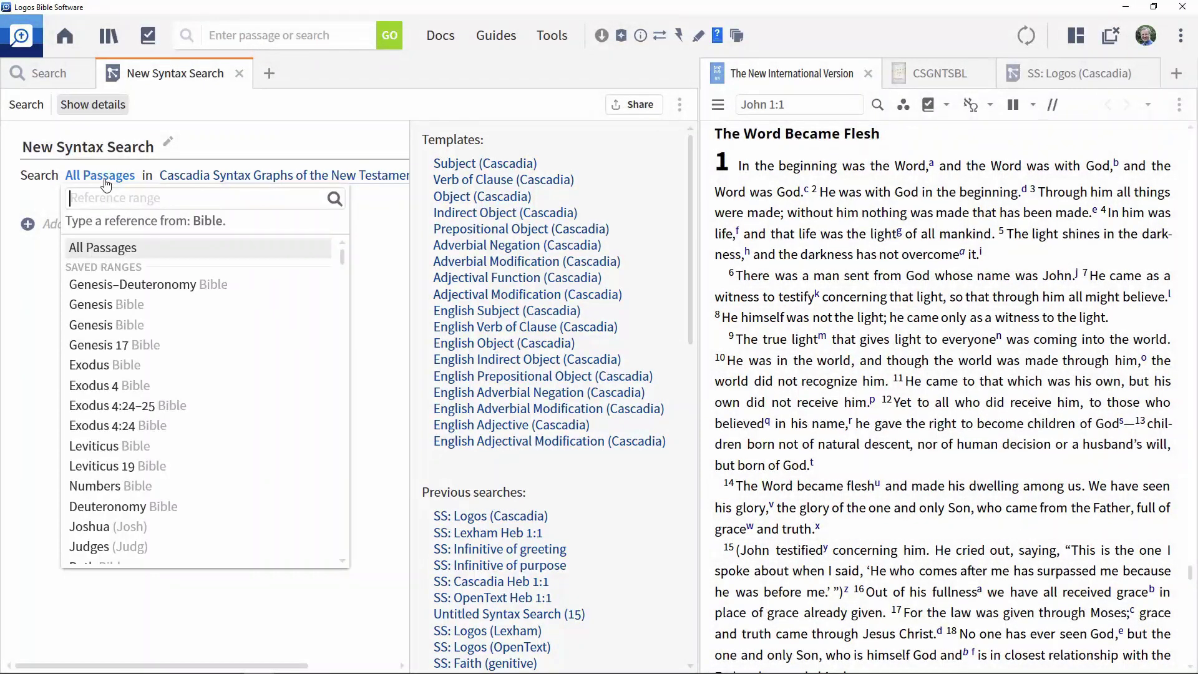
left_click(106, 181)
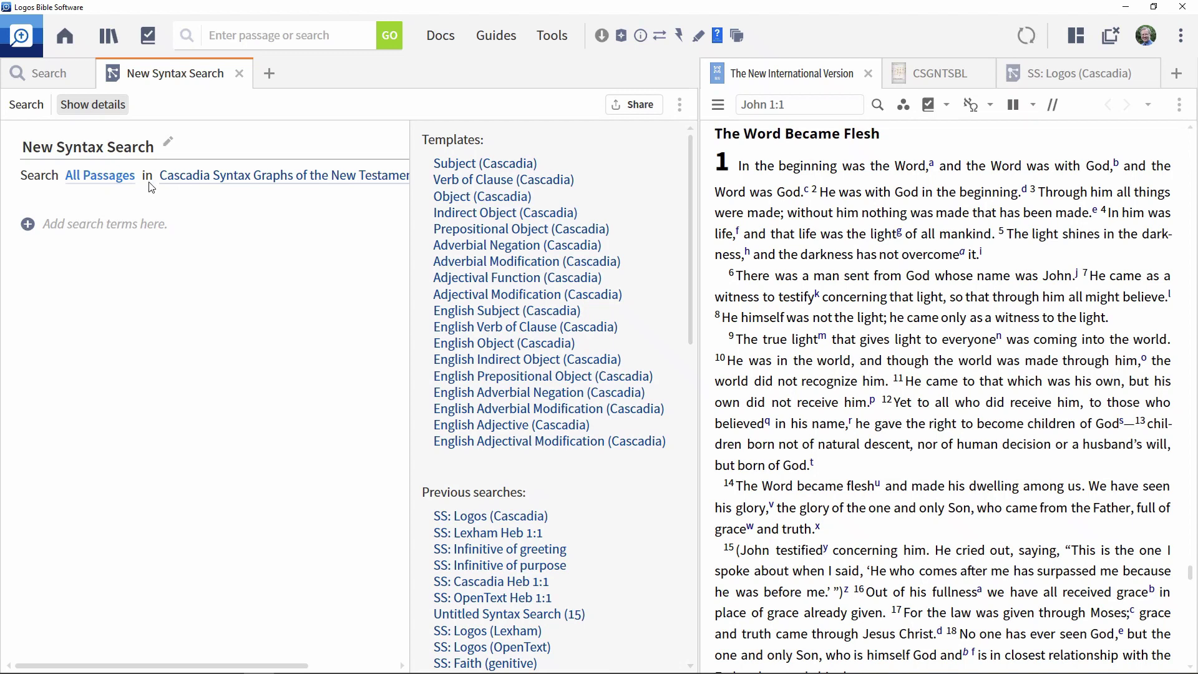
left_click(211, 176)
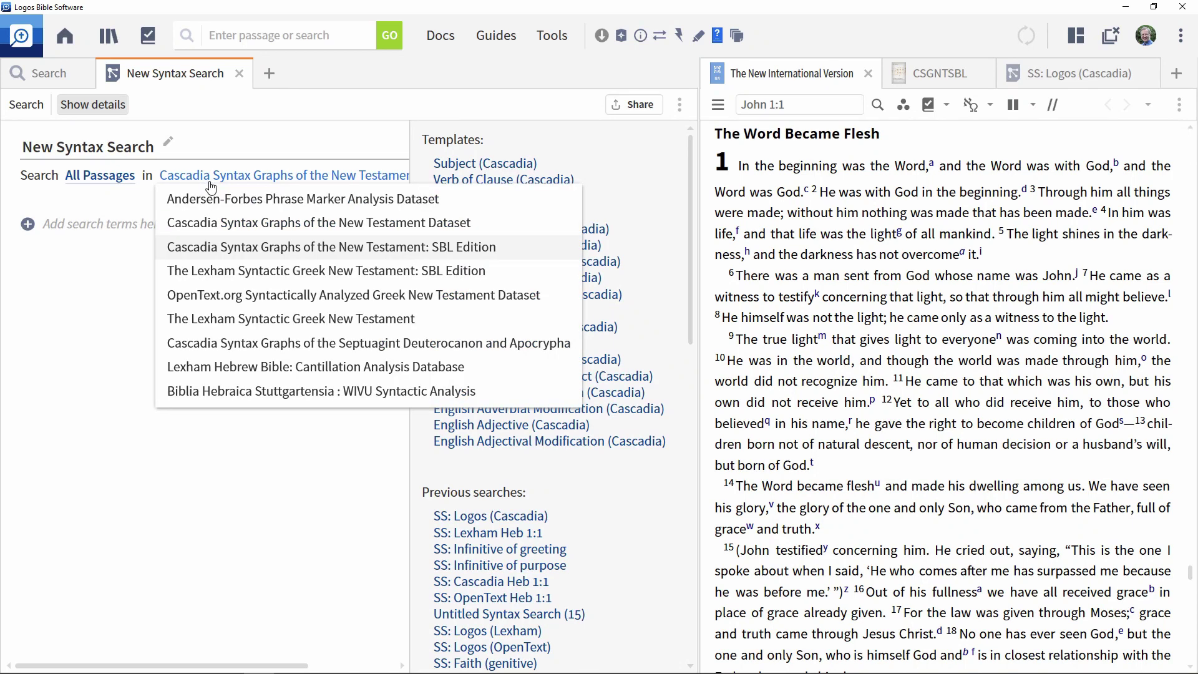
left_click(57, 374)
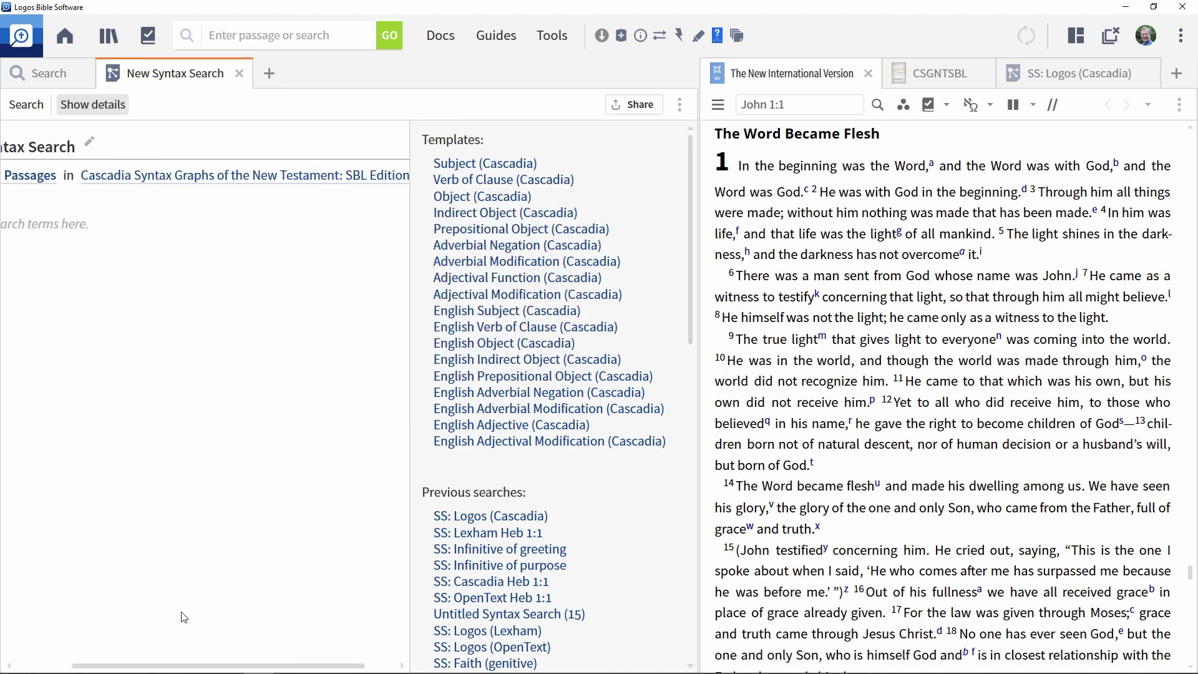
left_click_drag(183, 665, 86, 665)
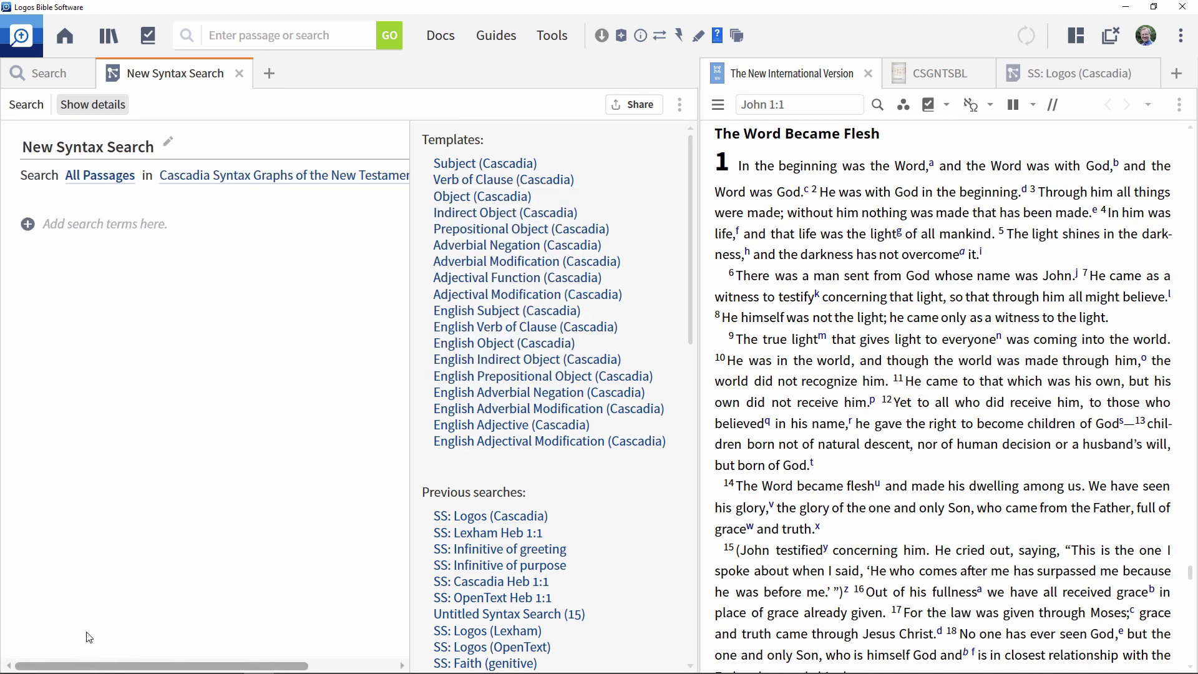
Show the term types: Sentence, Clause, Phrase, Terminal Node, Word, Anything, Gap, OR.
left_click(28, 225)
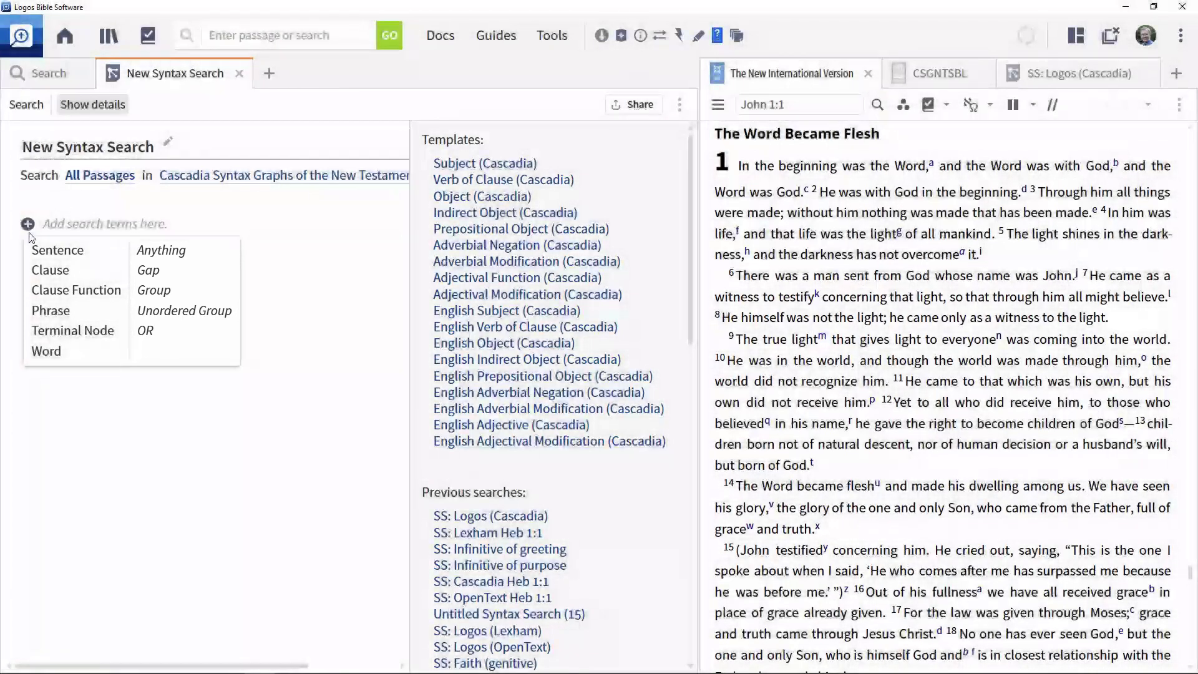
Review the saved SS: Logos (Cascadia) search, then display the CSGNTSBL graph of John 1:1.
left_click(1053, 78)
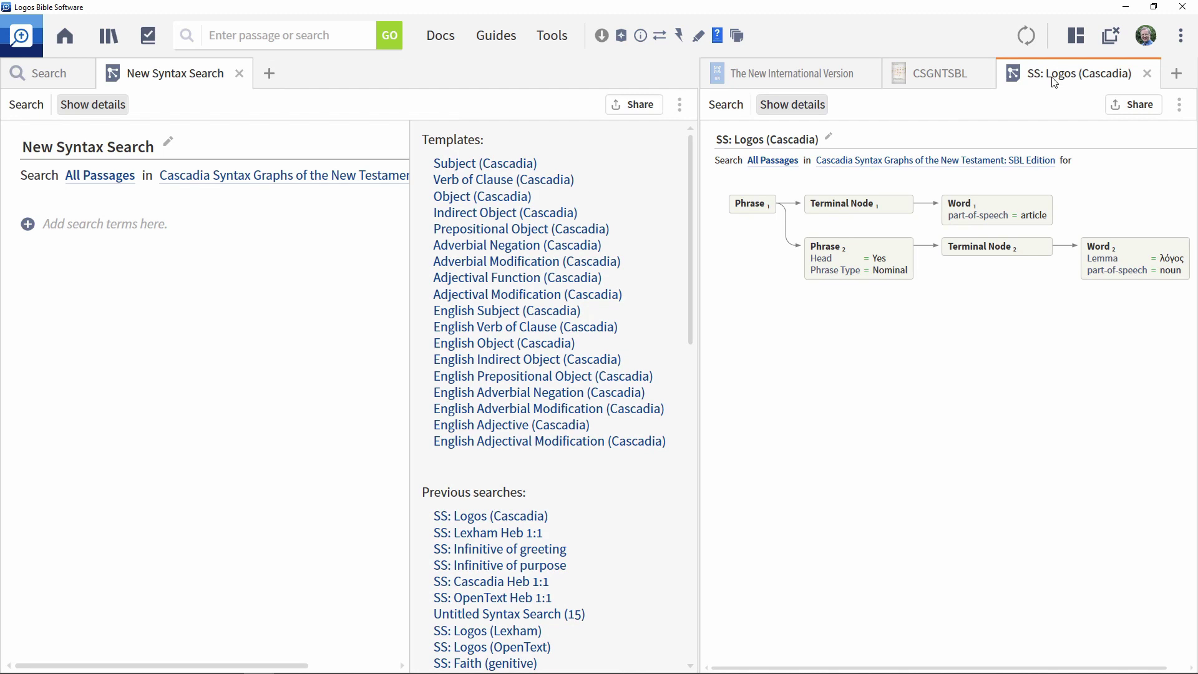
left_click(939, 80)
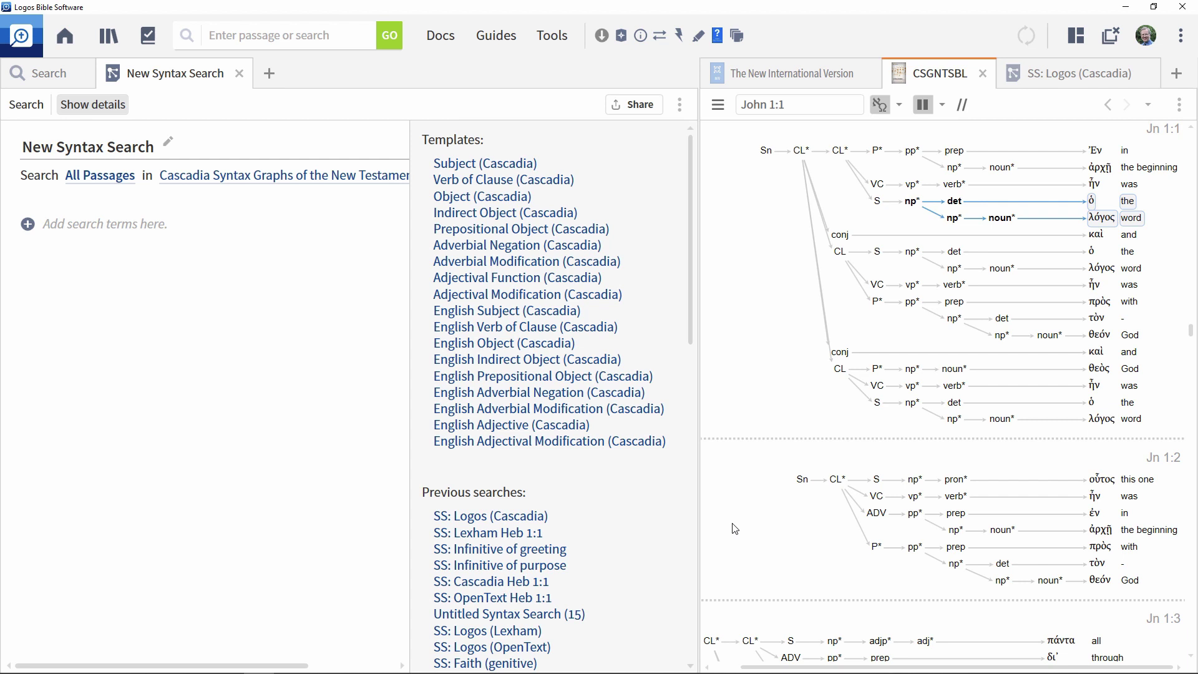
Add a Phrase term to the new search with Phrase Type set to Nominal.
left_click(87, 224)
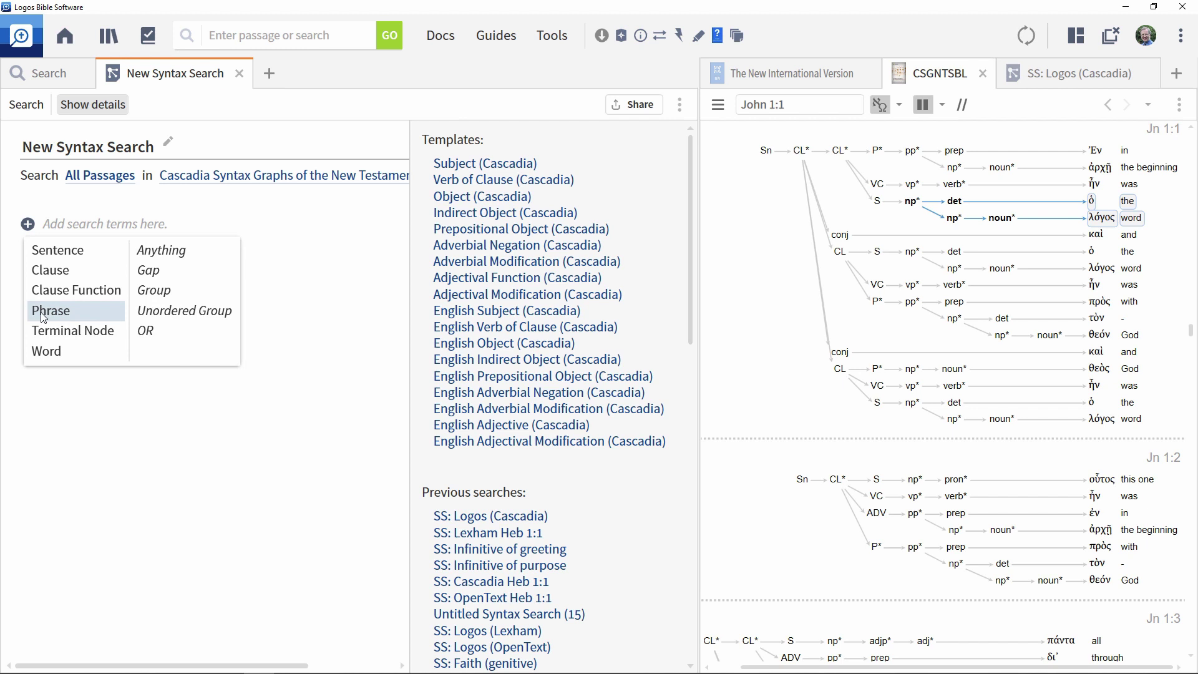
left_click(44, 319)
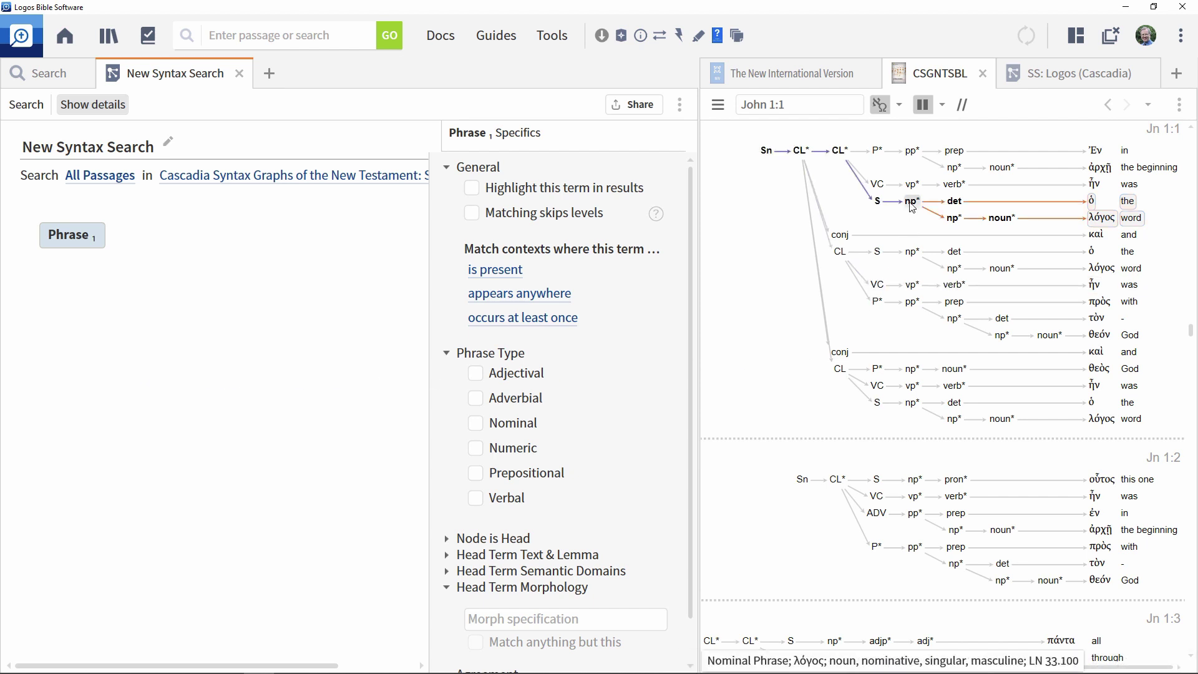
mouse_move(912, 207)
left_click(475, 424)
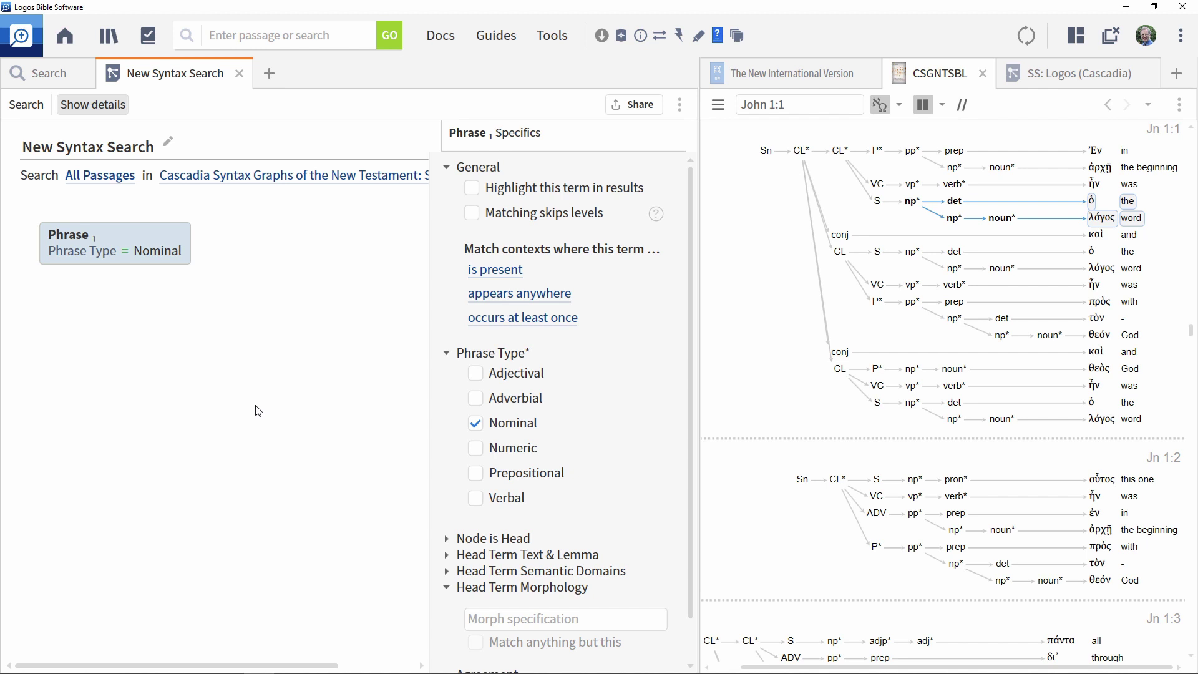
mouse_move(173, 252)
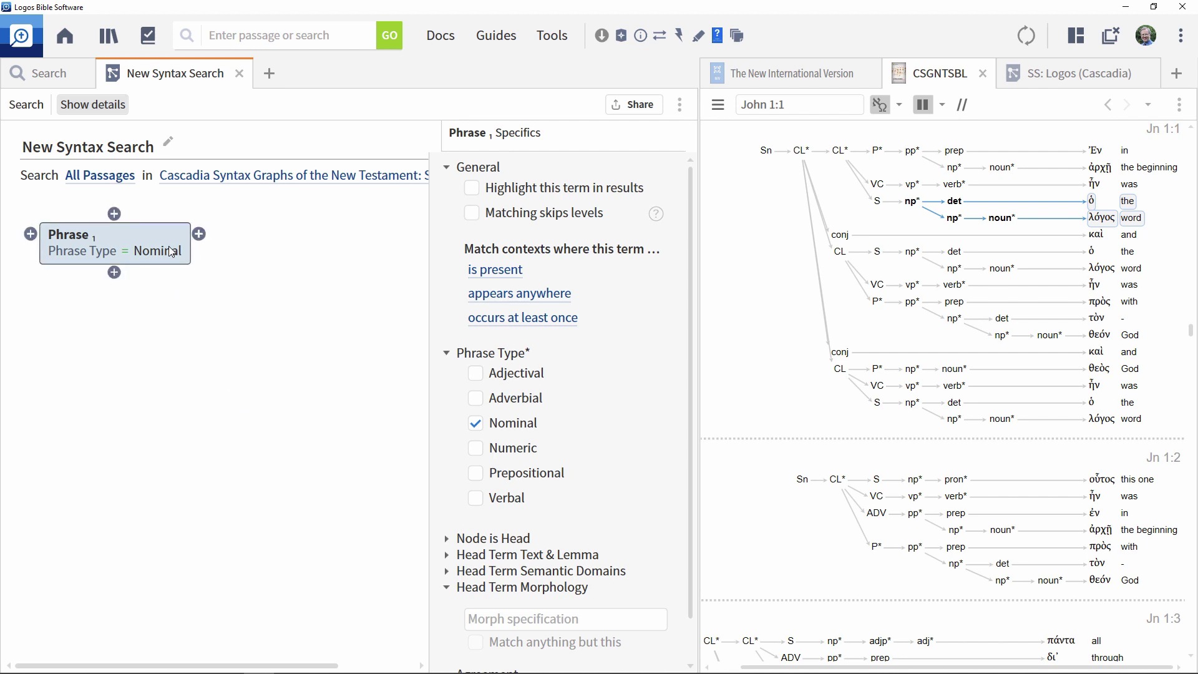
Attach Terminal Node 1 after the Nominal Phrase 1.
left_click(201, 237)
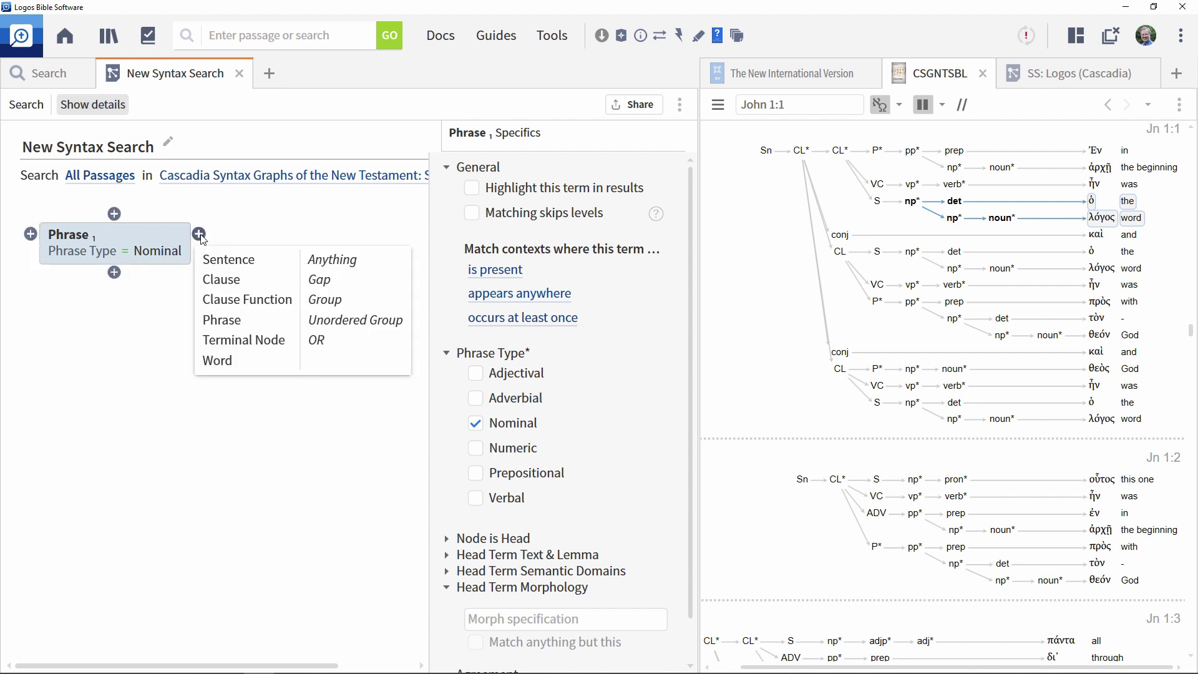
left_click(229, 345)
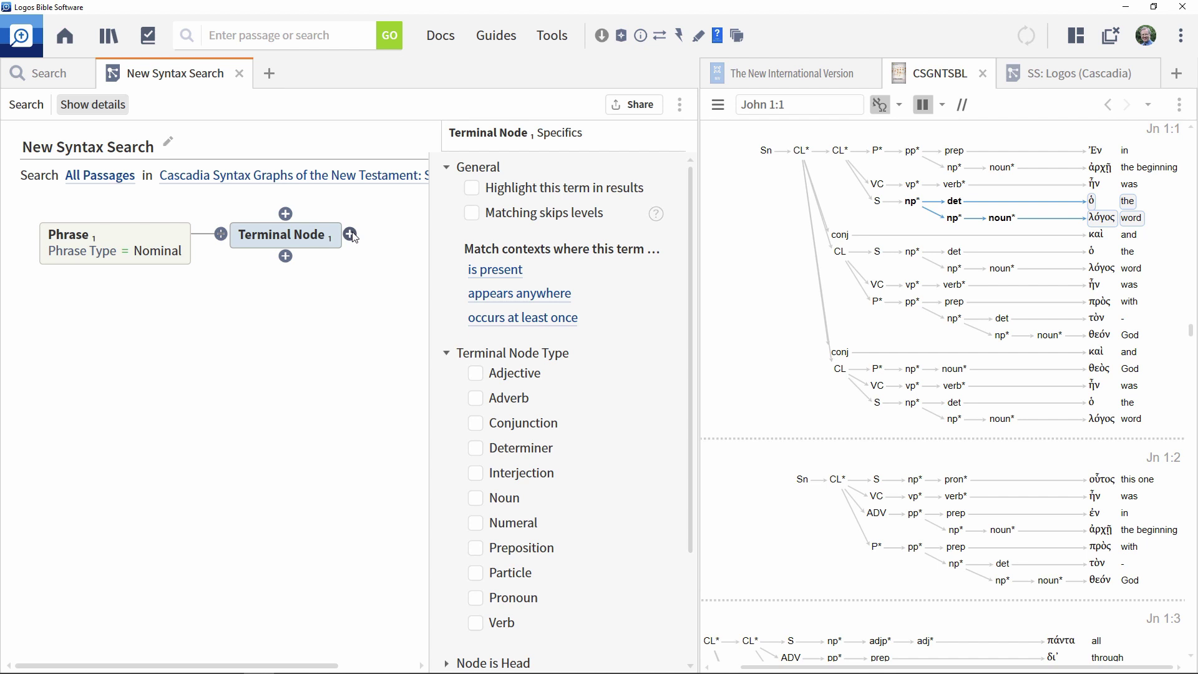
Attach a Word node after Terminal Node 1 with morphology @D (Article).
left_click(352, 236)
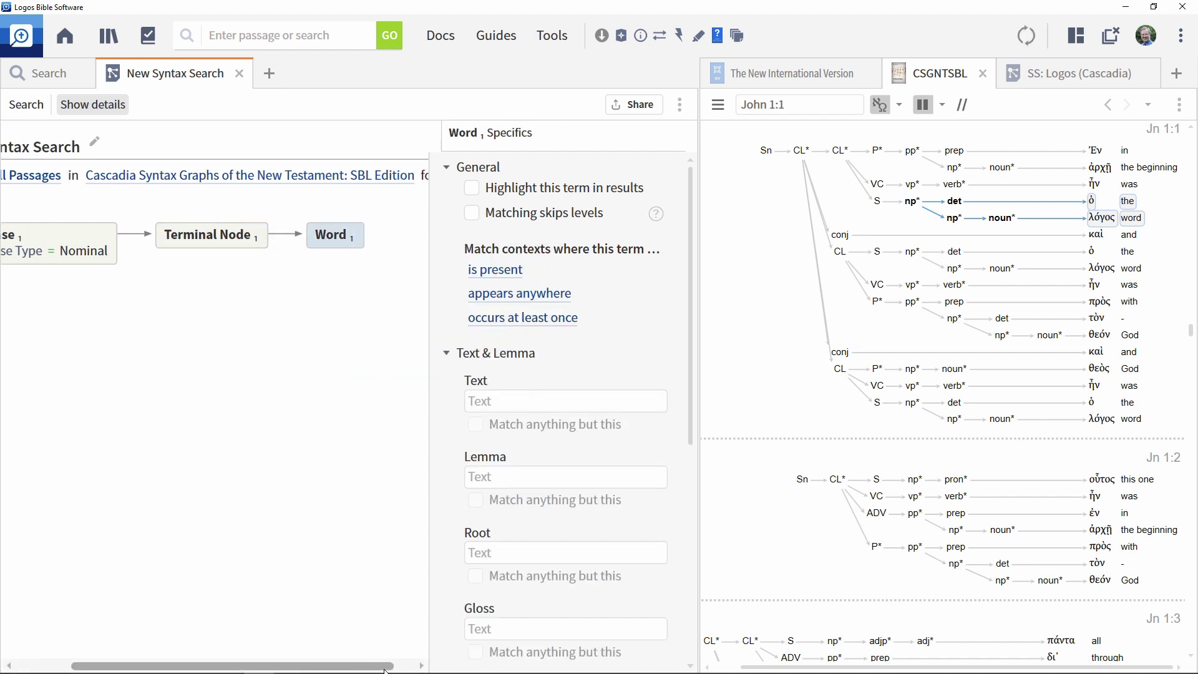
scroll(500, 593, "down", 6)
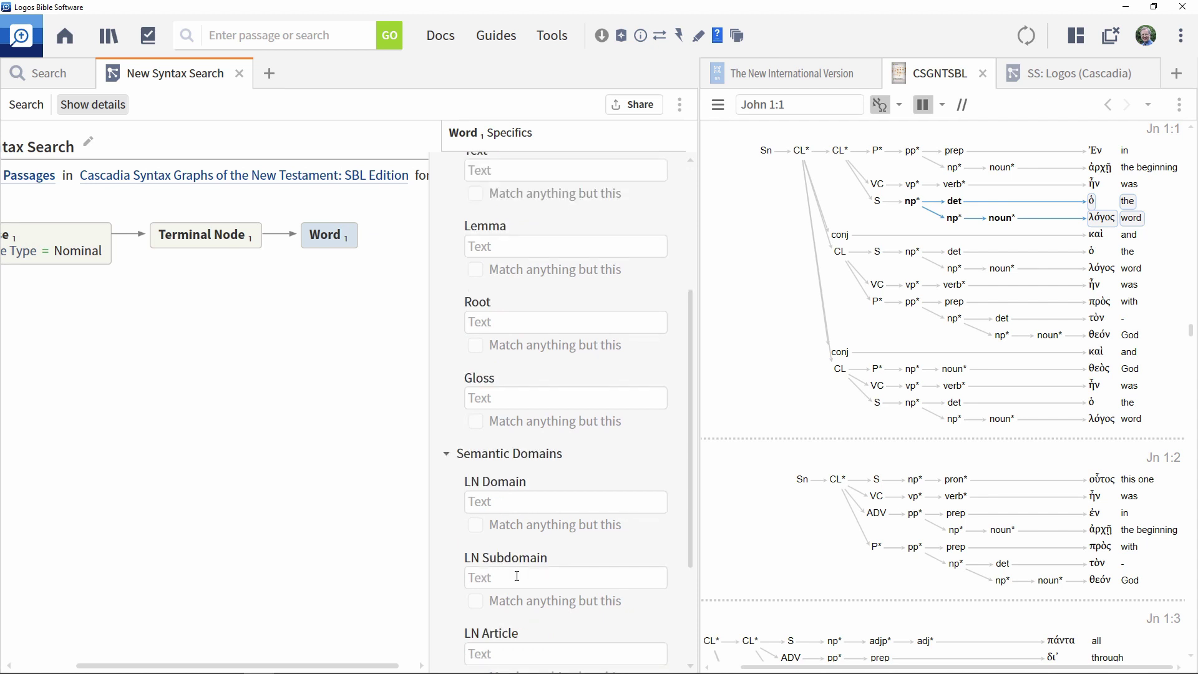
left_click(501, 577)
type("@")
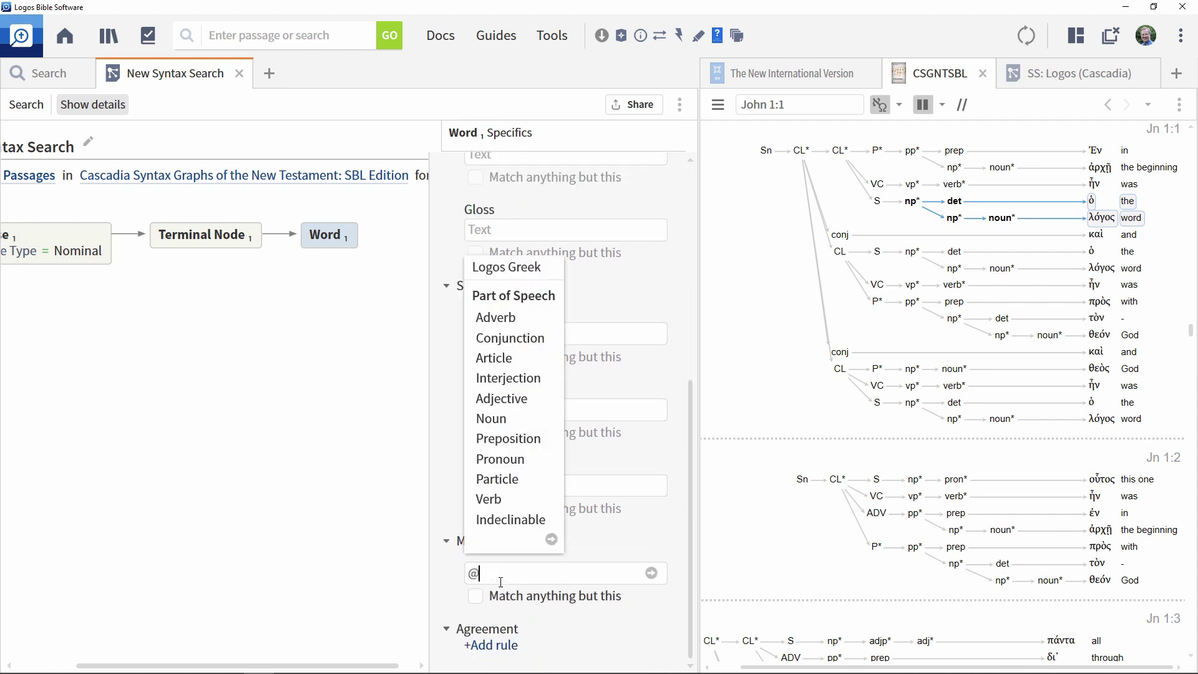
left_click(503, 359)
left_click(792, 539)
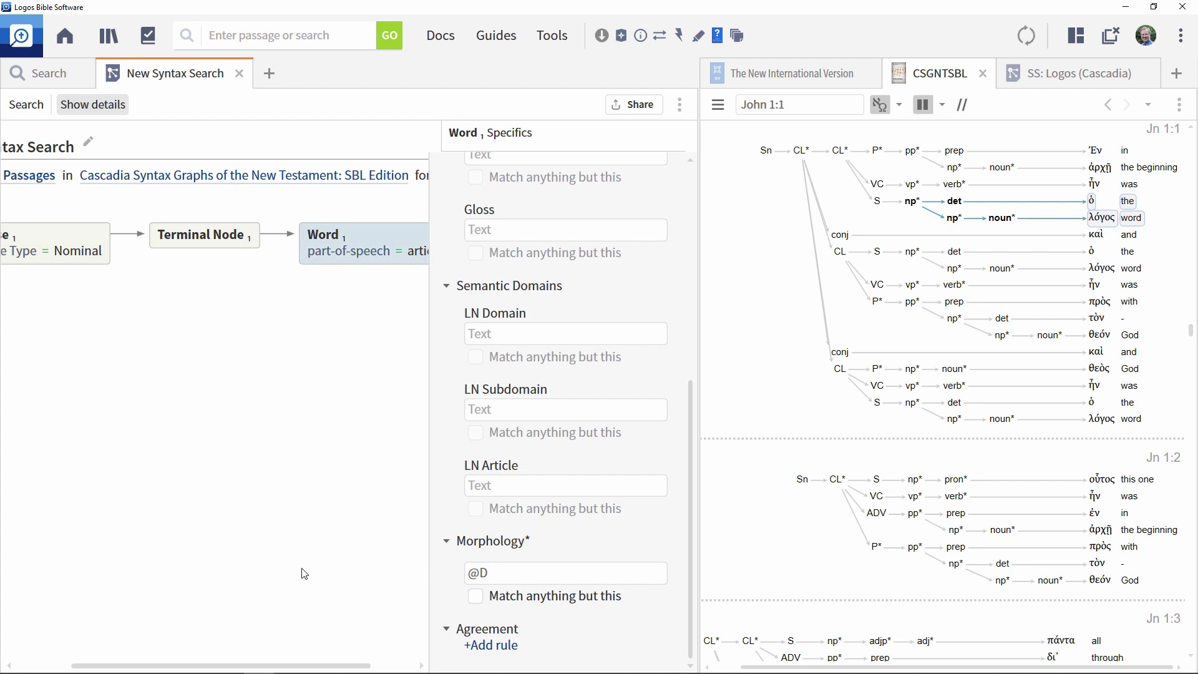
Branch a Nominal Phrase 2 from Phrase 1, followed by Terminal Node 2.
left_click(215, 242)
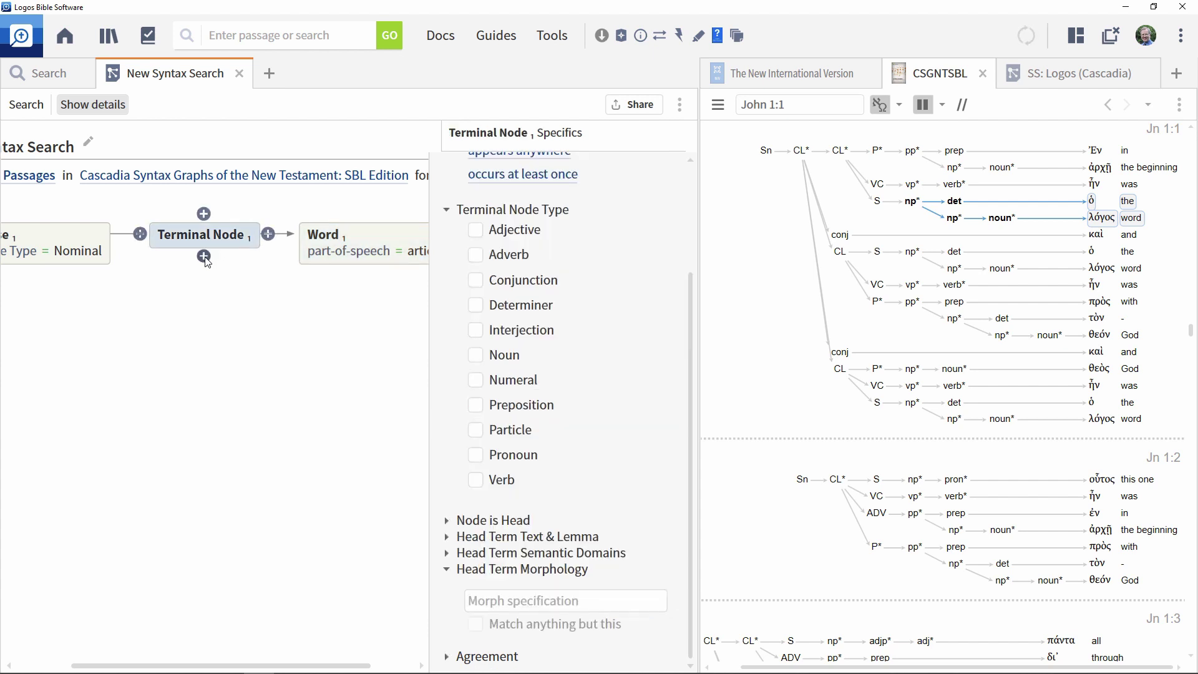
left_click(205, 257)
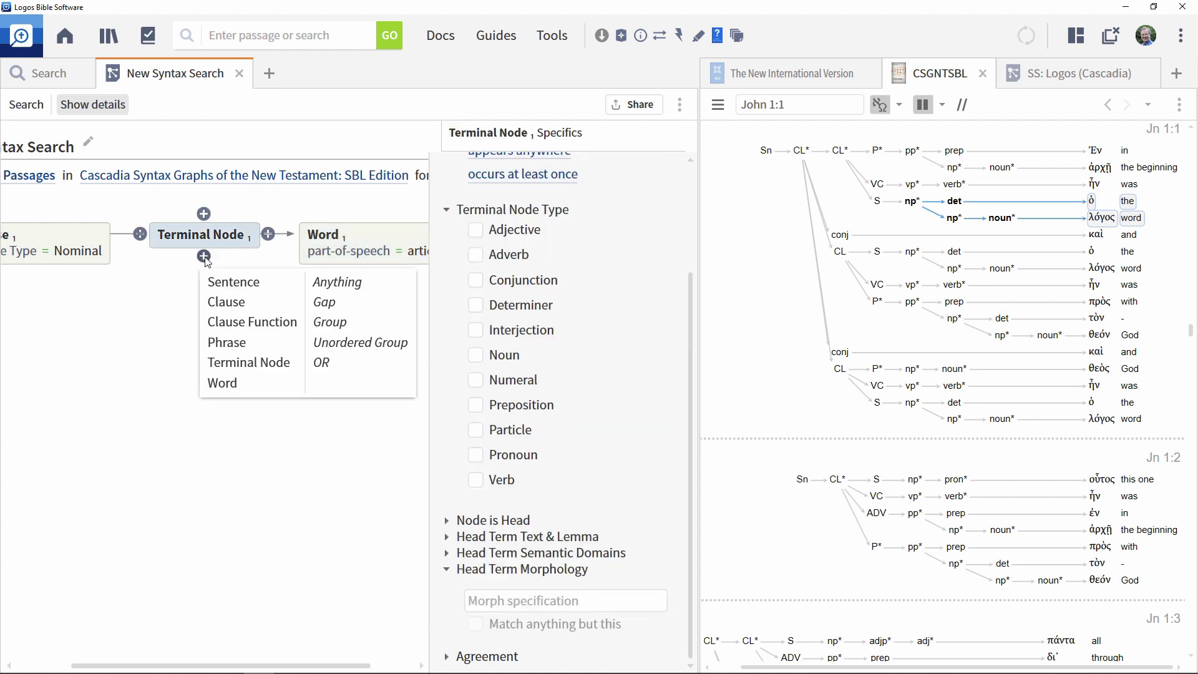
left_click(222, 344)
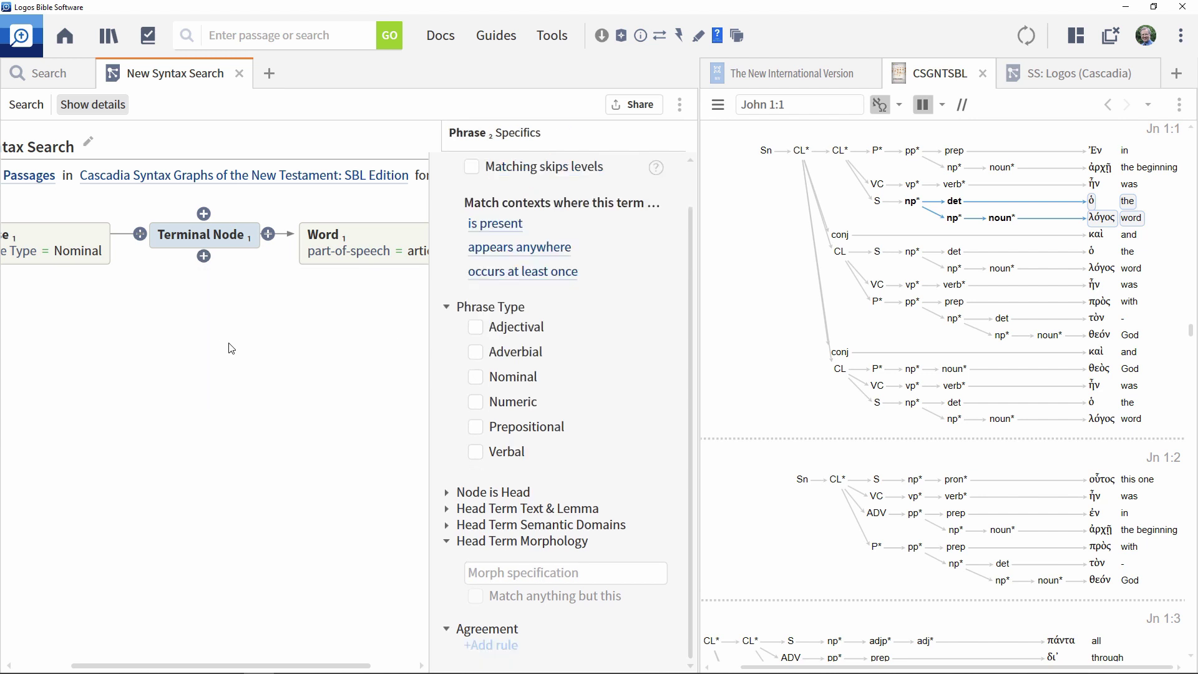
left_click(484, 380)
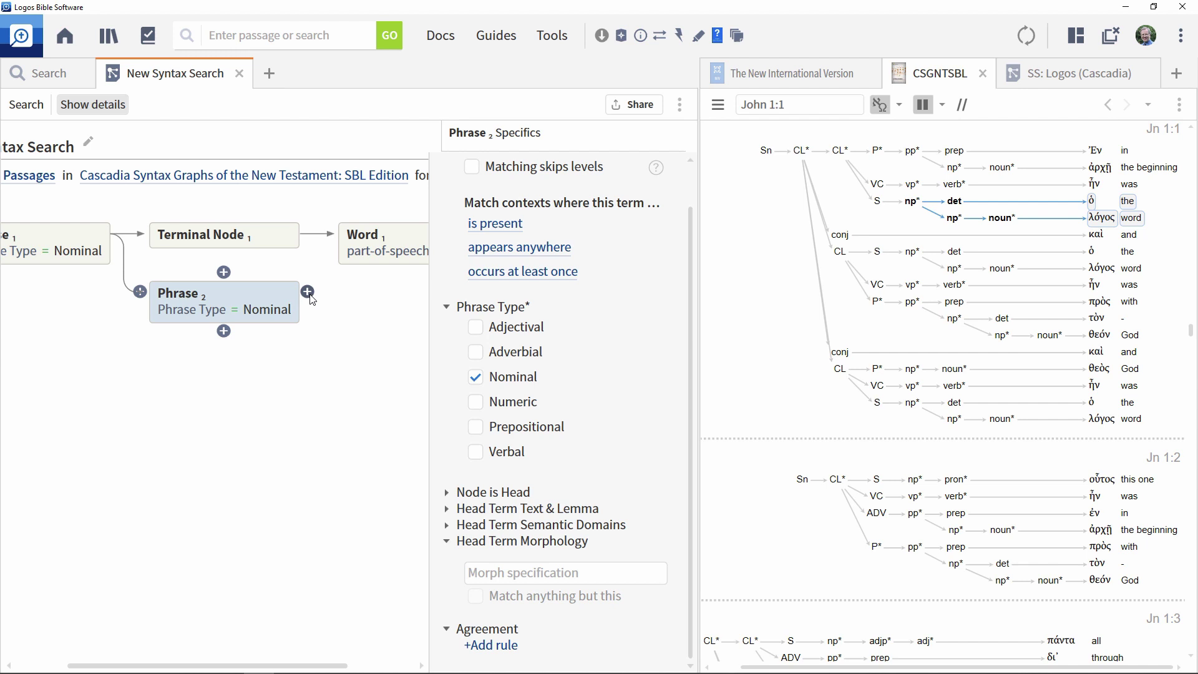
left_click(308, 293)
left_click(344, 402)
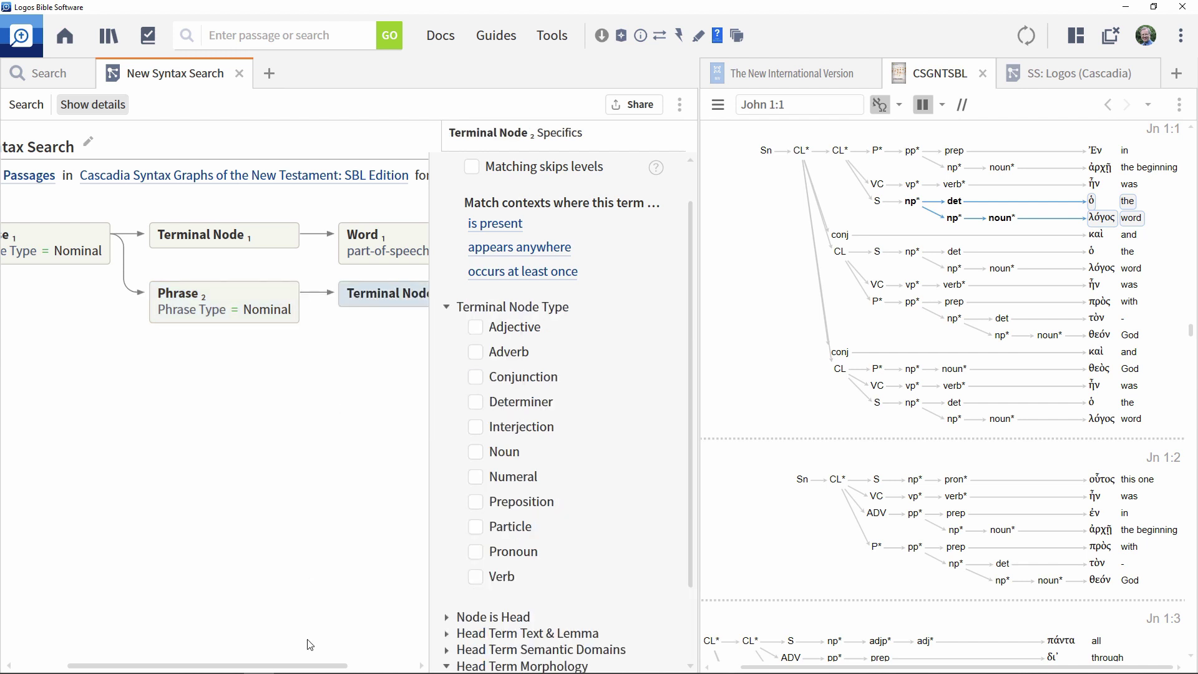
left_click(398, 292)
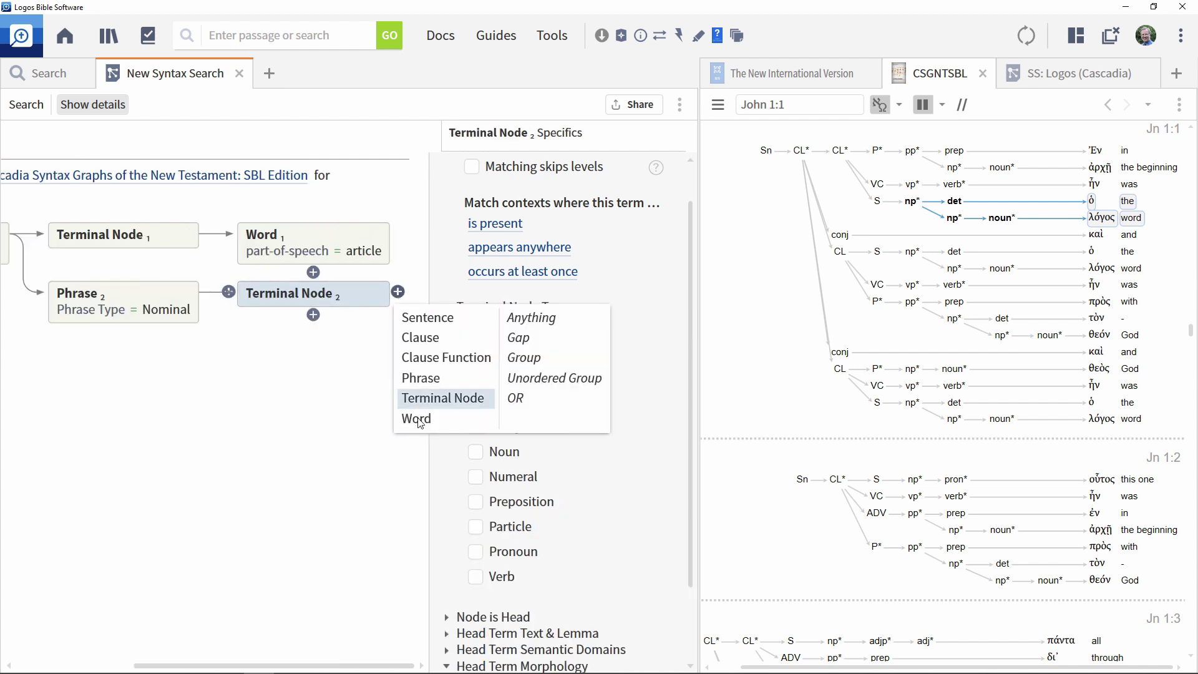
Add a Word node after Terminal Node 2 with lemma λόγος (g:logos) and morphology @N for noun.
left_click(418, 421)
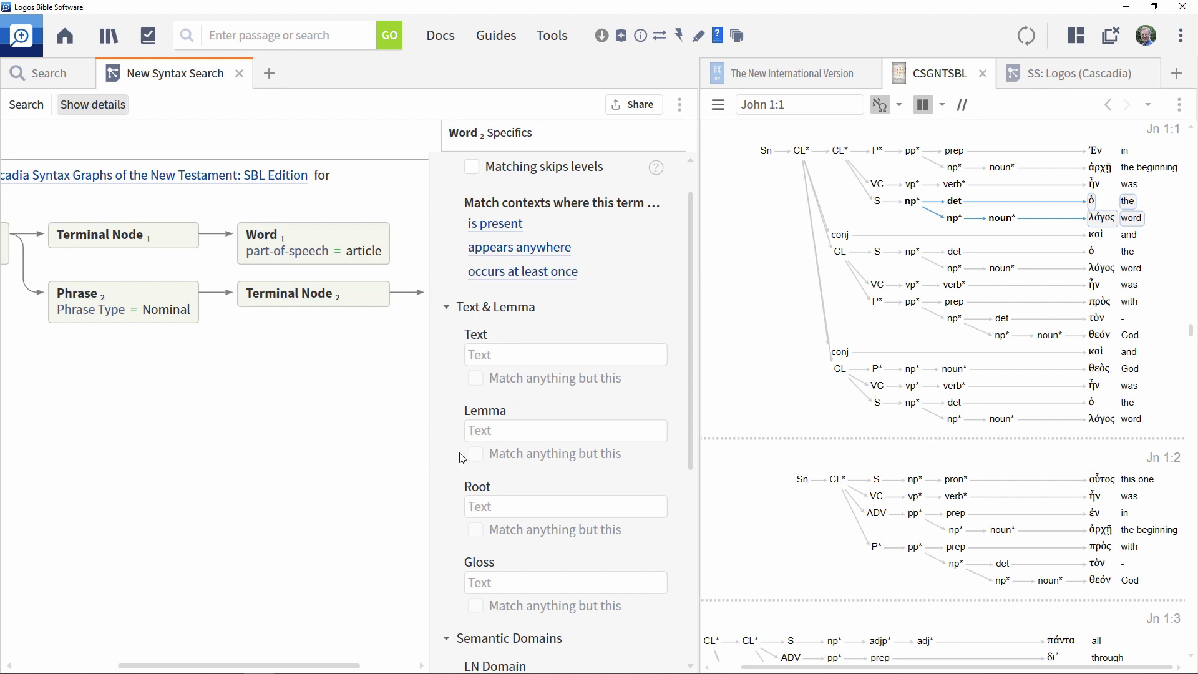
left_click(503, 431)
type("g:logos")
left_click(499, 455)
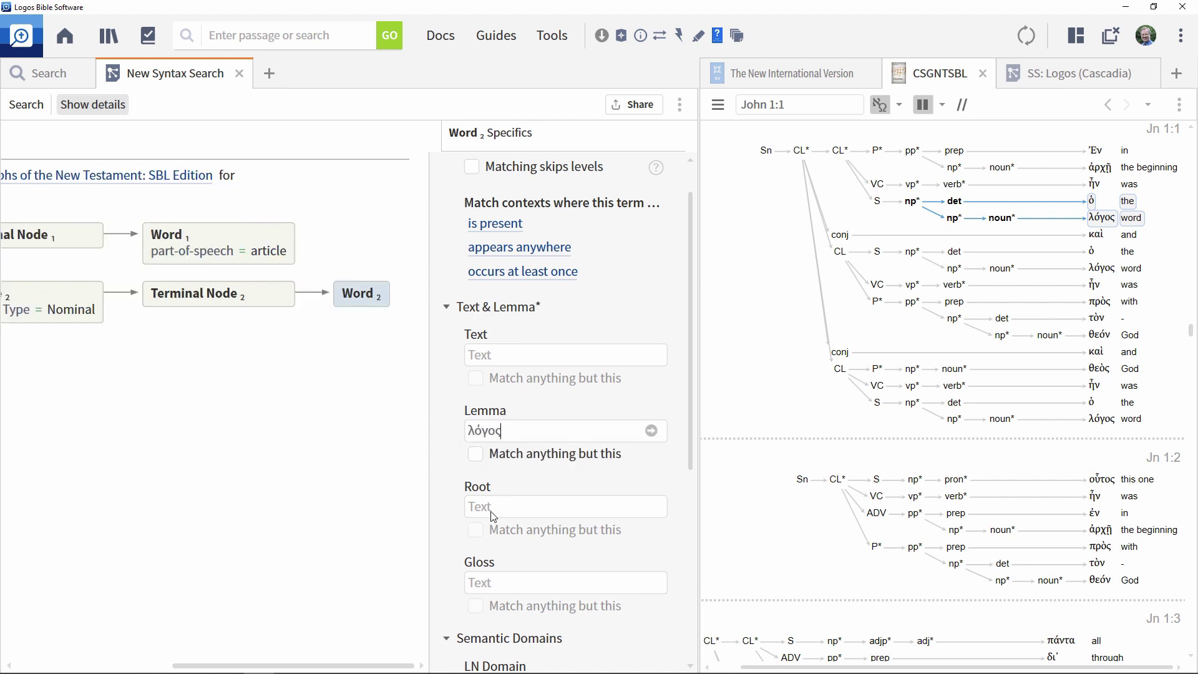
scroll(493, 517, "down", 5)
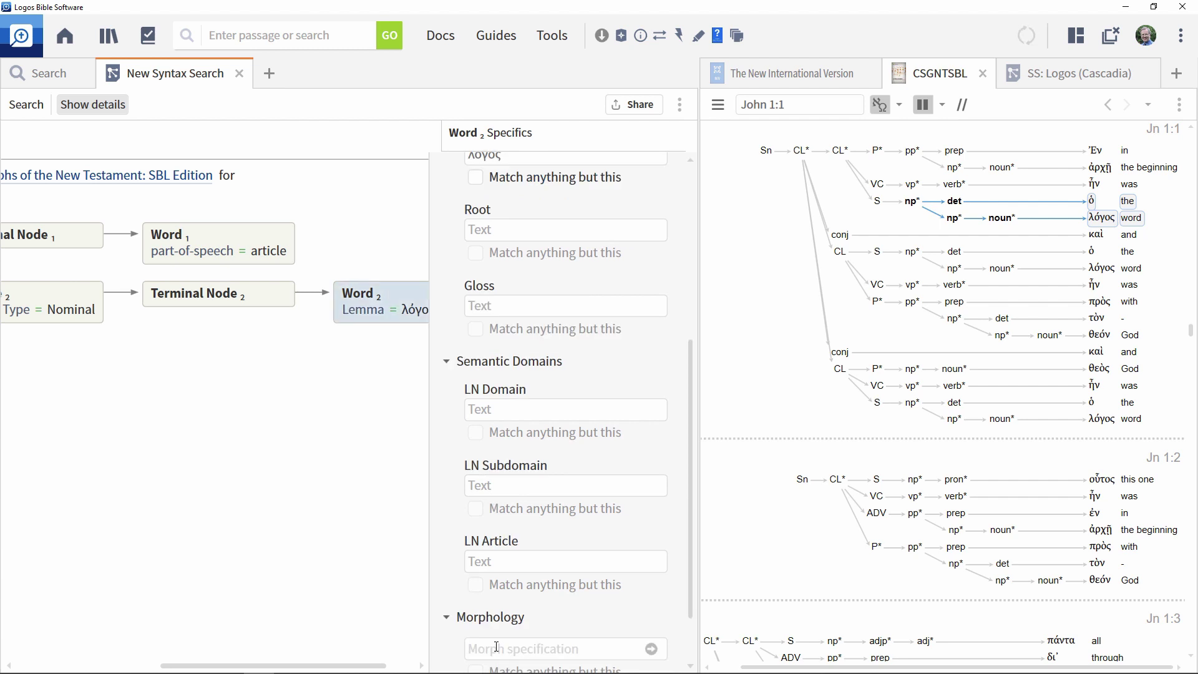
left_click(497, 647)
type("@n")
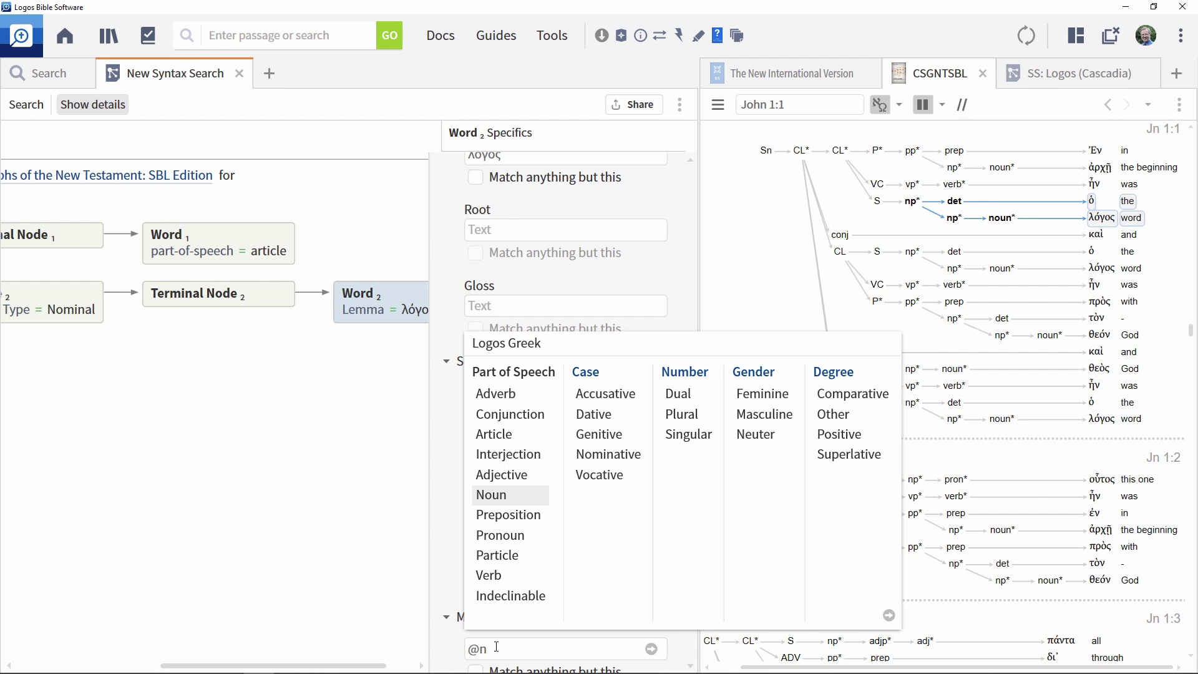
key("Return")
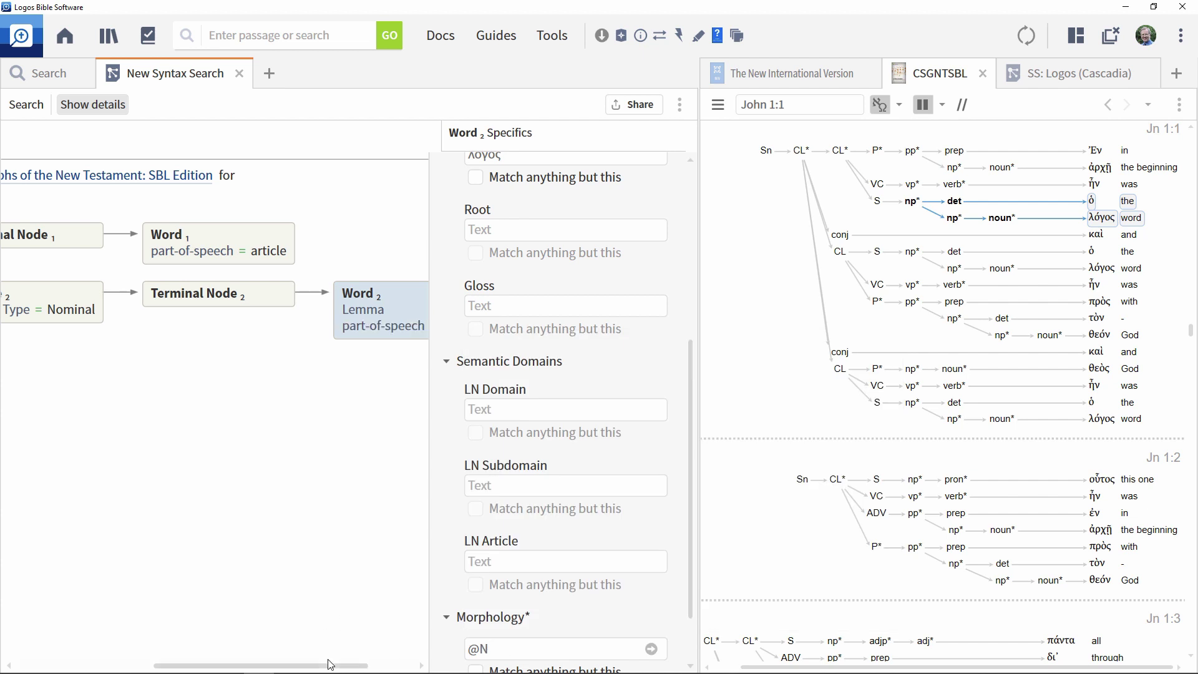
left_click_drag(350, 665, 401, 669)
left_click(302, 582)
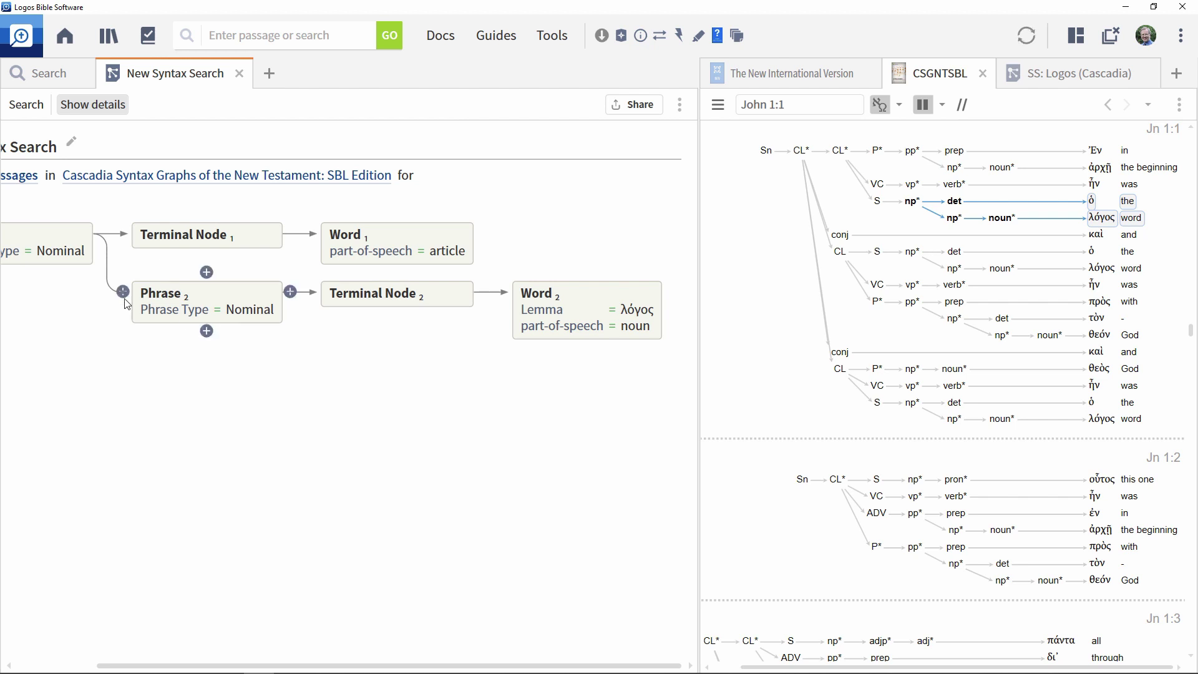
Run the syntax search, add NIV as a parallel version, and scroll the query diagram back left.
left_click(28, 111)
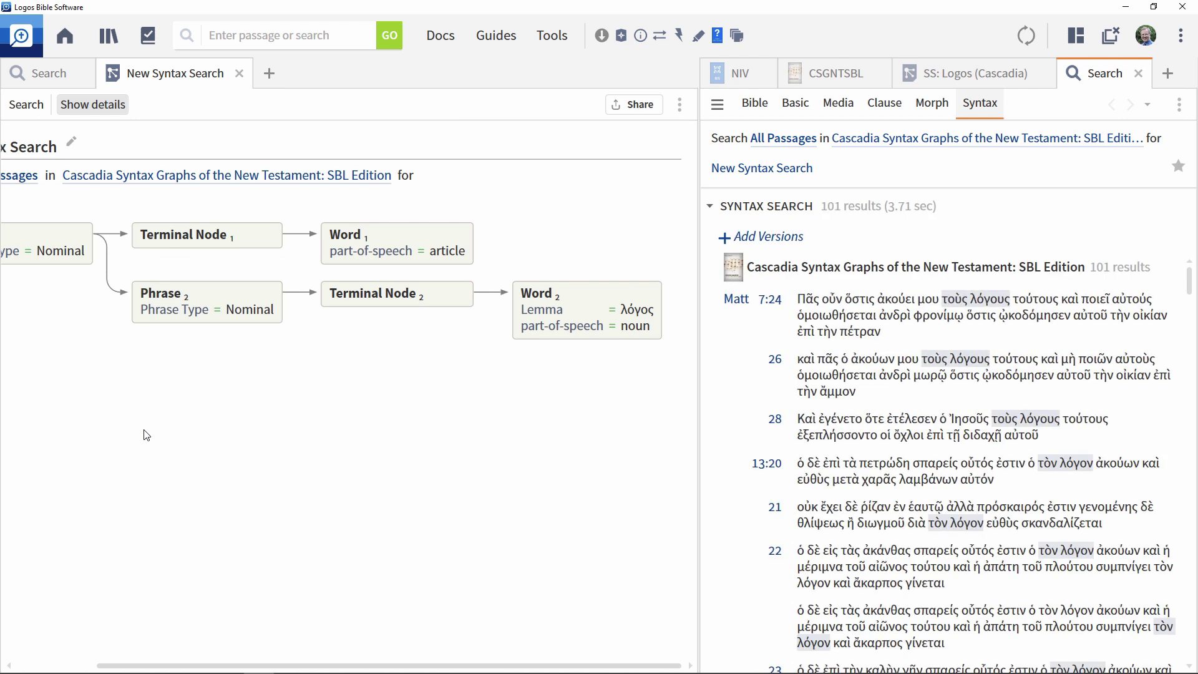
left_click(758, 237)
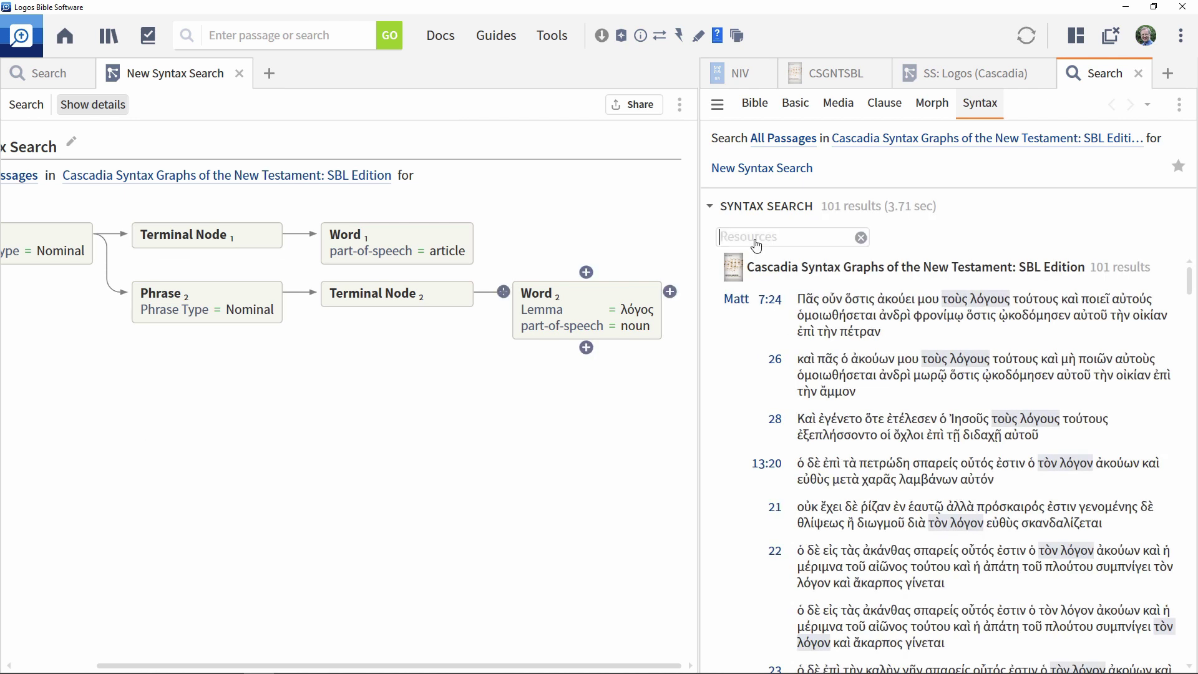
type("NIV")
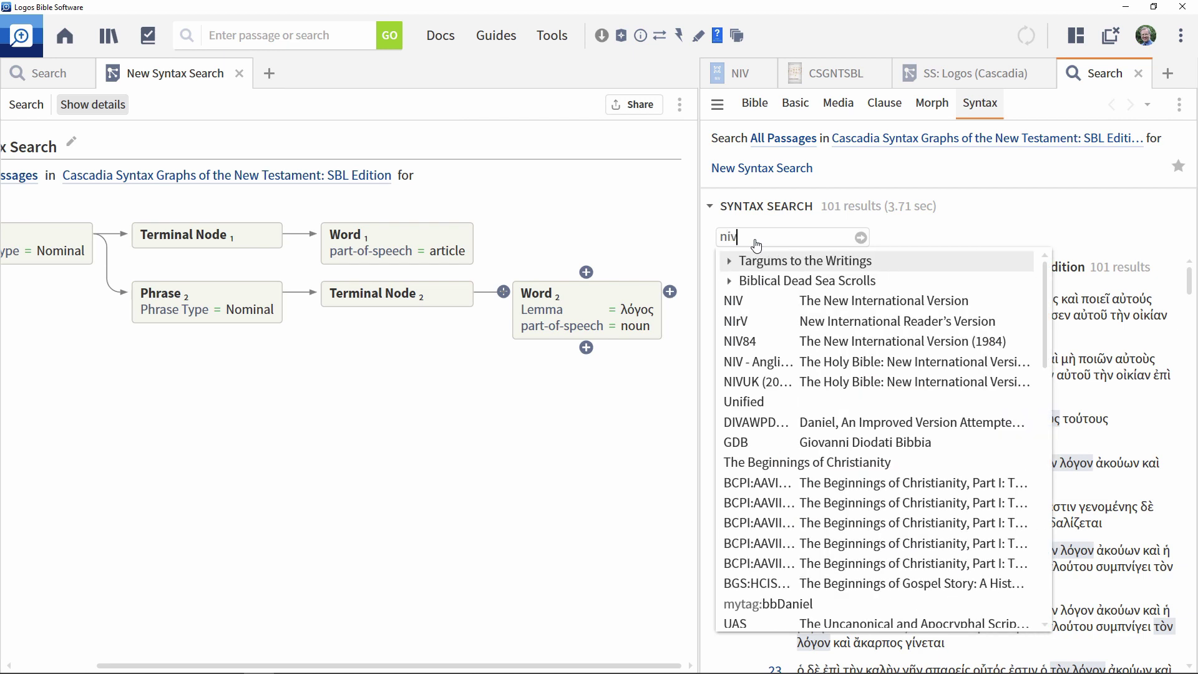
key("Return")
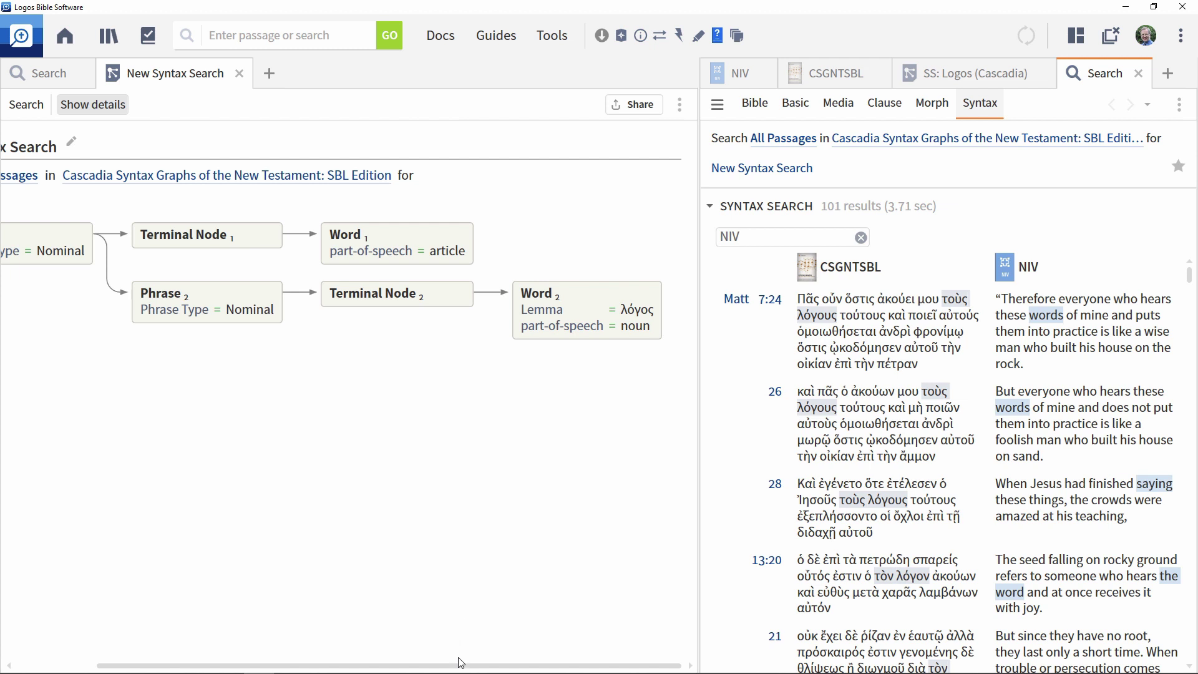
left_click(435, 666)
left_click_drag(435, 666, 320, 668)
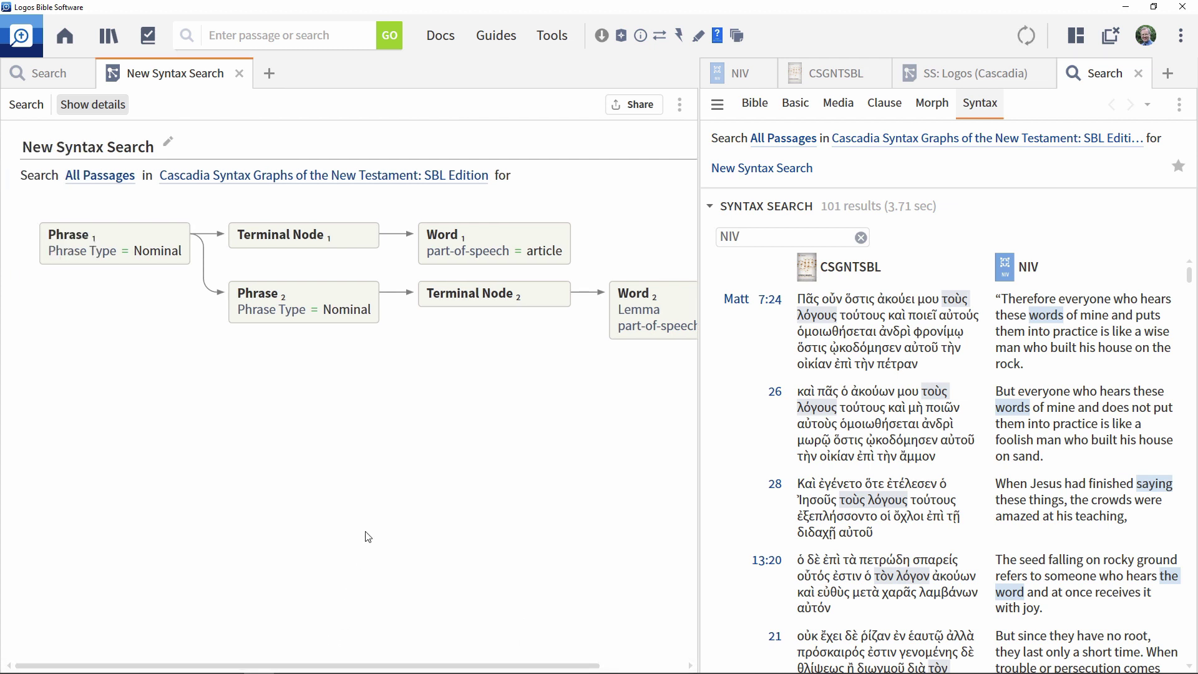
Show the CSGNTSBL syntax graph of John 1:1 in the right pane, examining its S and CL nodes.
left_click(836, 76)
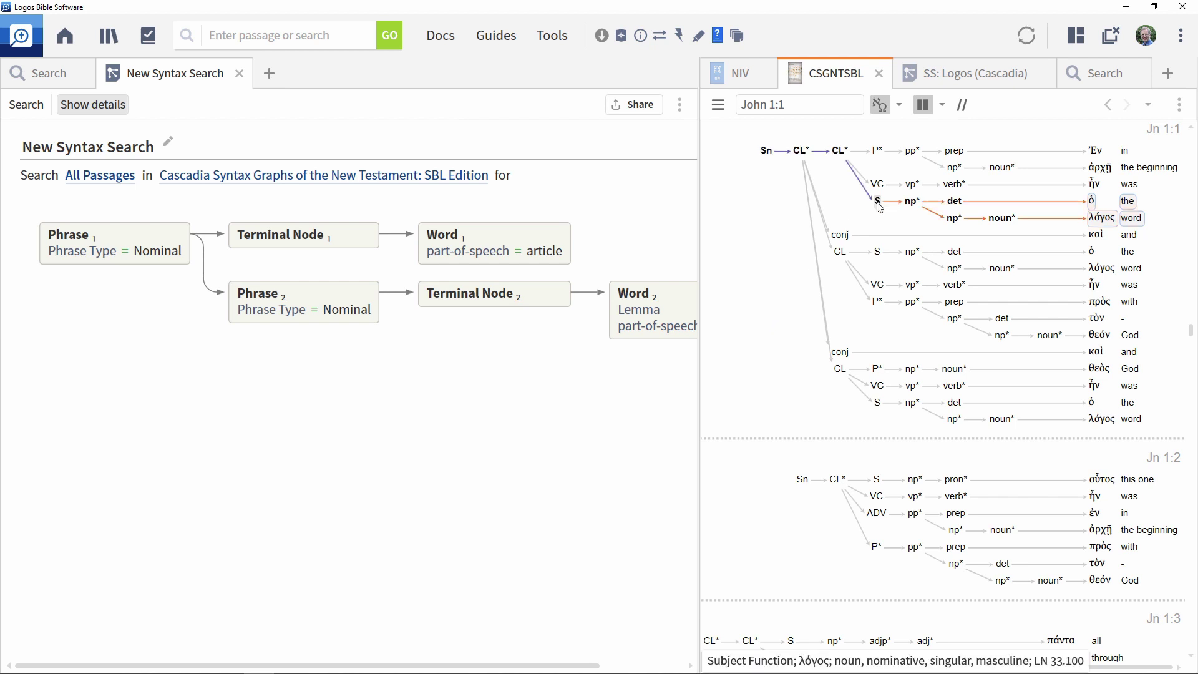
mouse_move(879, 208)
mouse_move(845, 156)
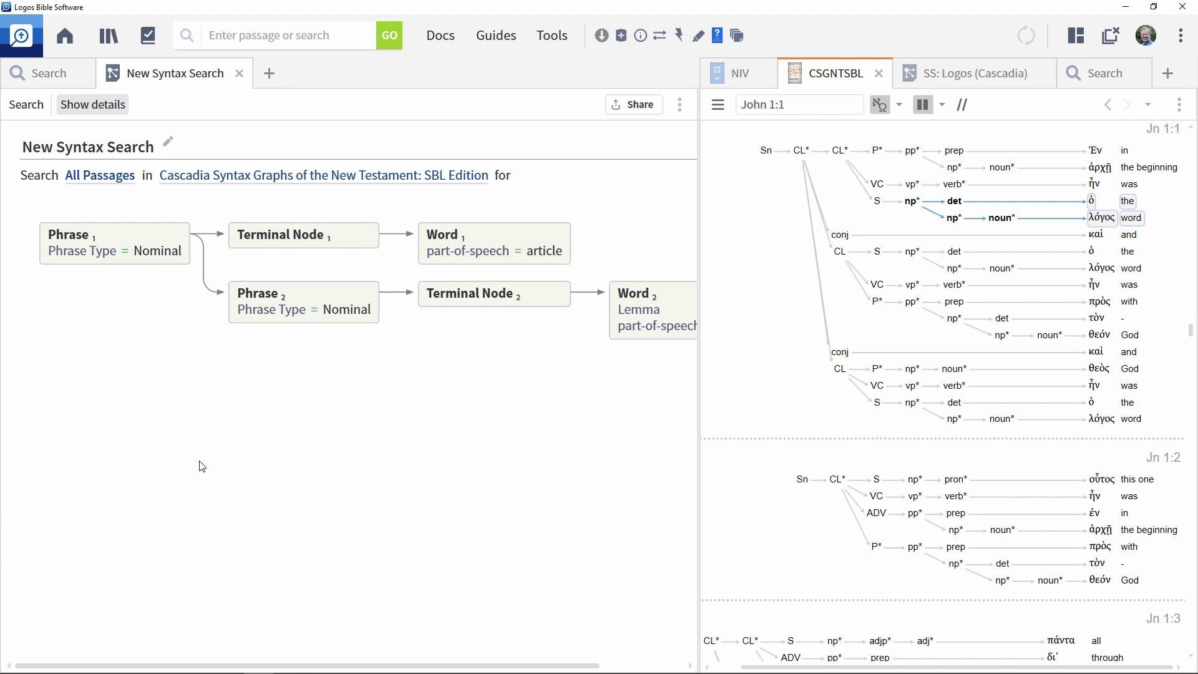
mouse_move(54, 252)
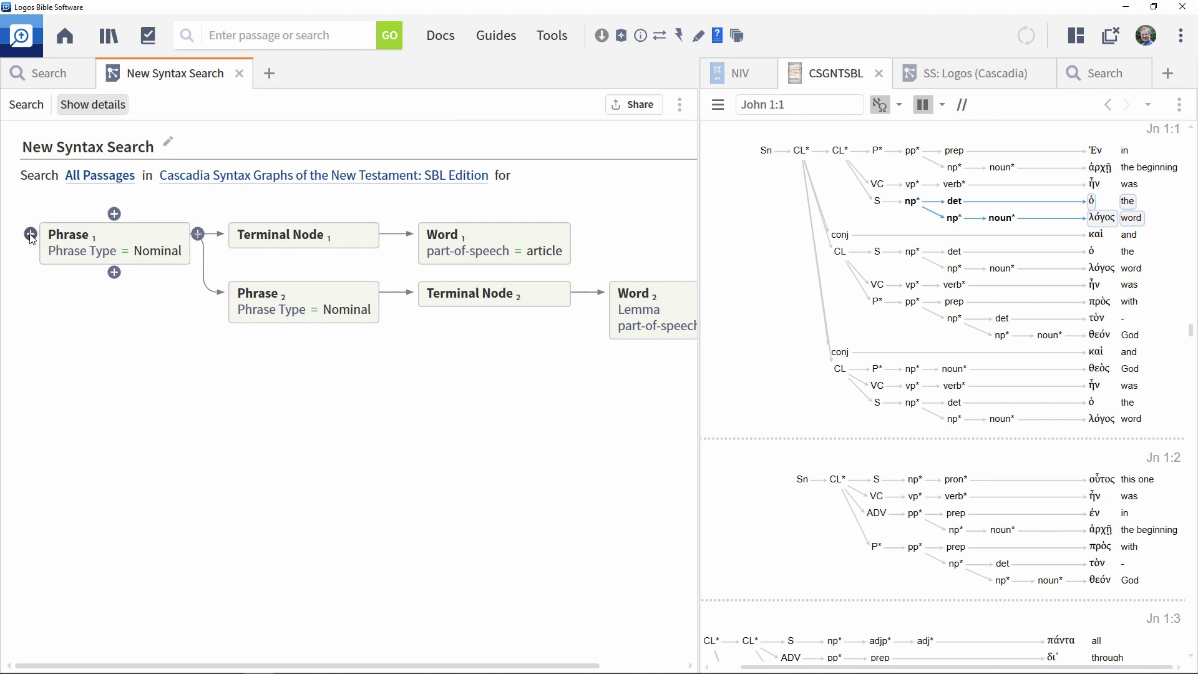
Insert a Clause Function node set to Subject before Phrase 1.
left_click(30, 234)
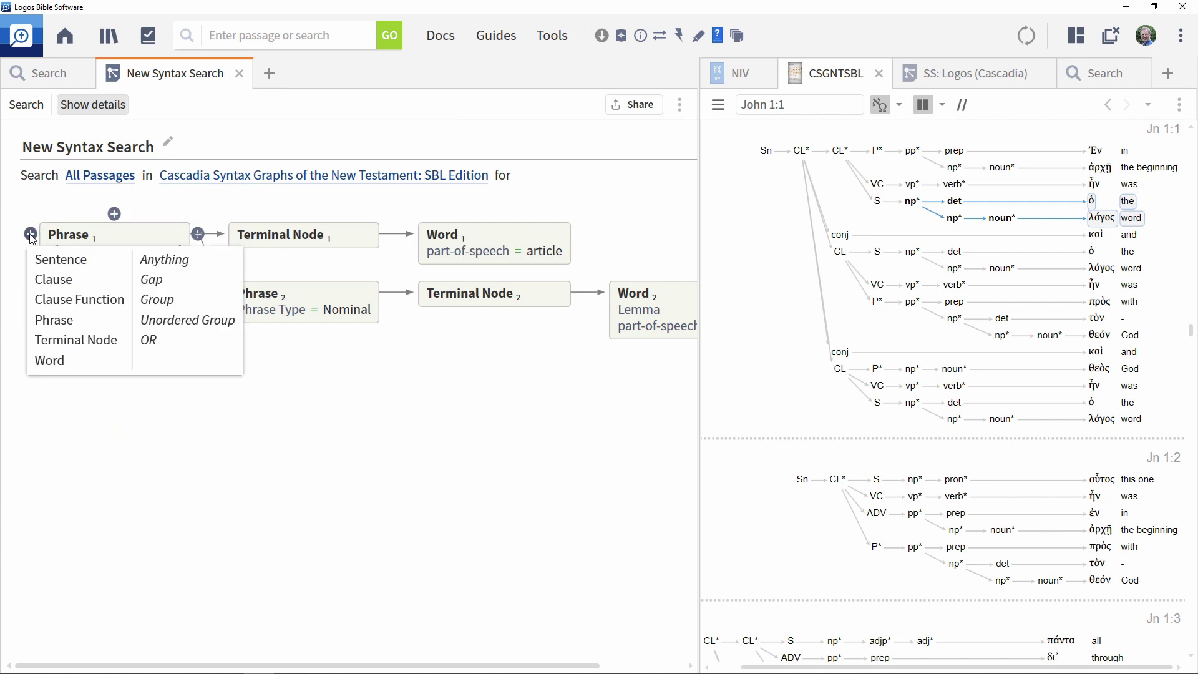
left_click(56, 300)
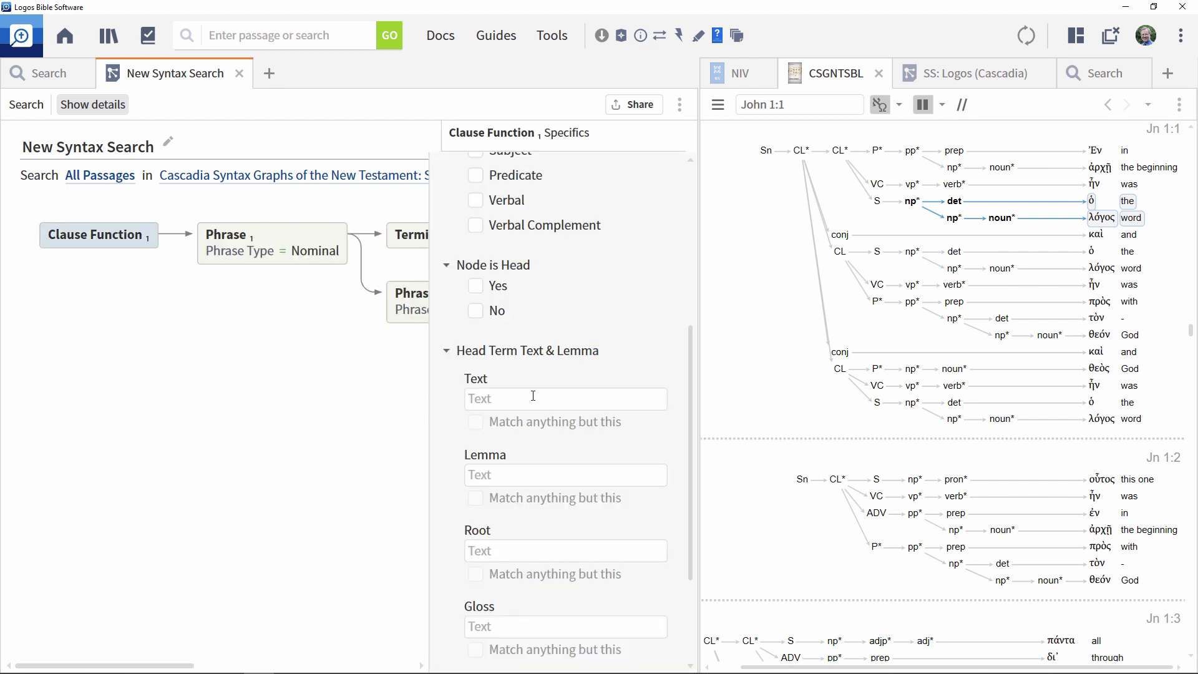
scroll(549, 349, "up", 3)
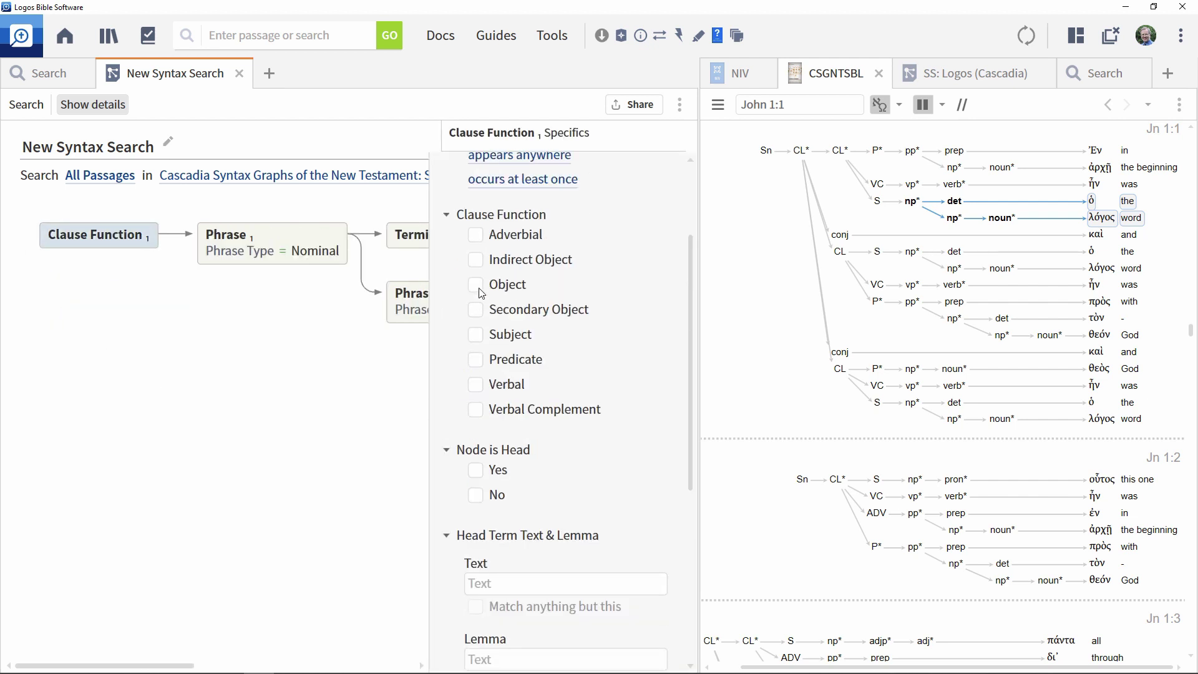
left_click(477, 337)
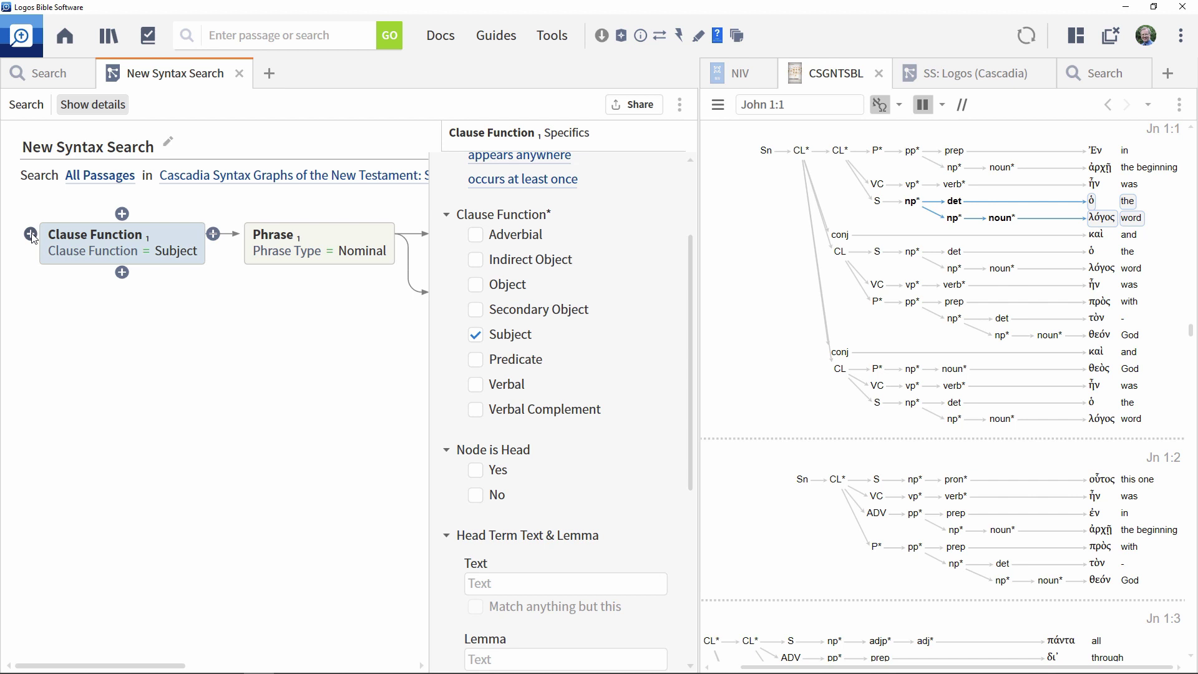
Insert a Clause node restricted to Verbal Clause before the Clause Function node.
left_click(30, 234)
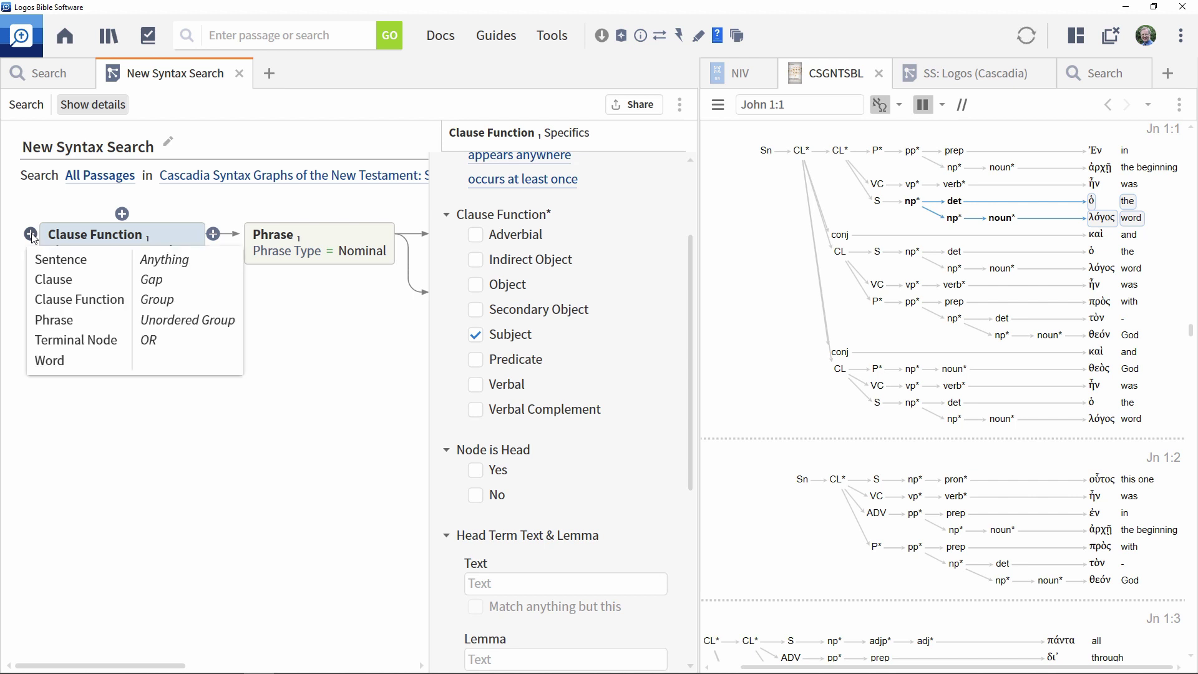
left_click(54, 279)
left_click(482, 375)
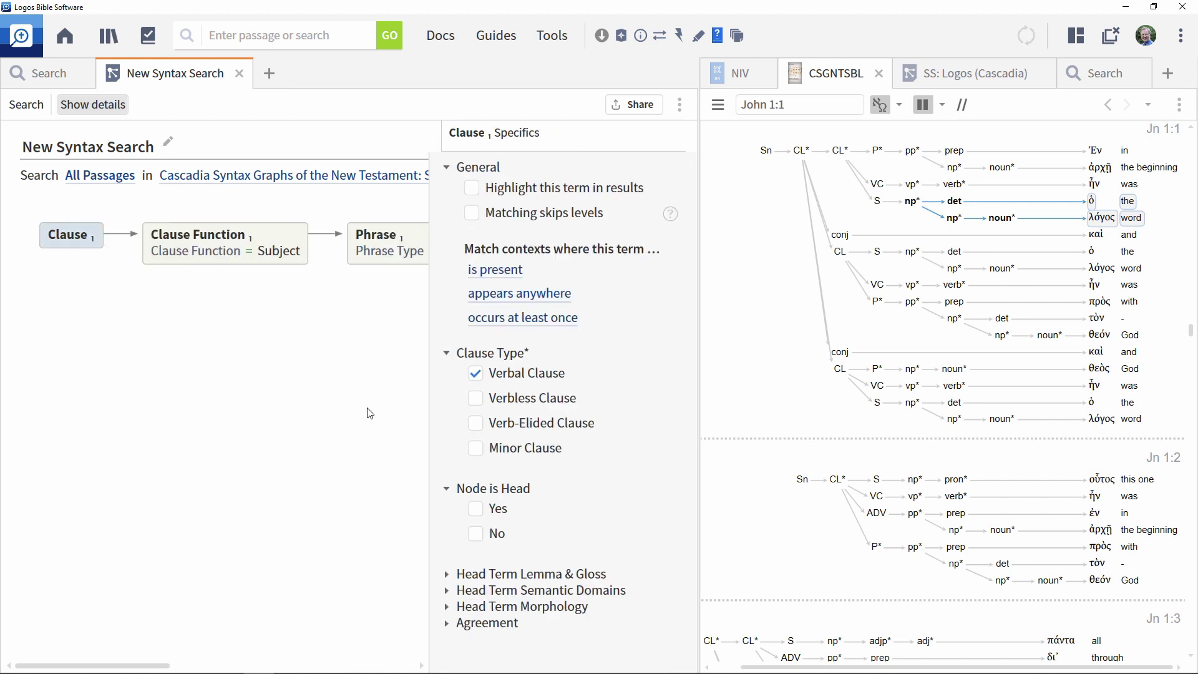
left_click(226, 489)
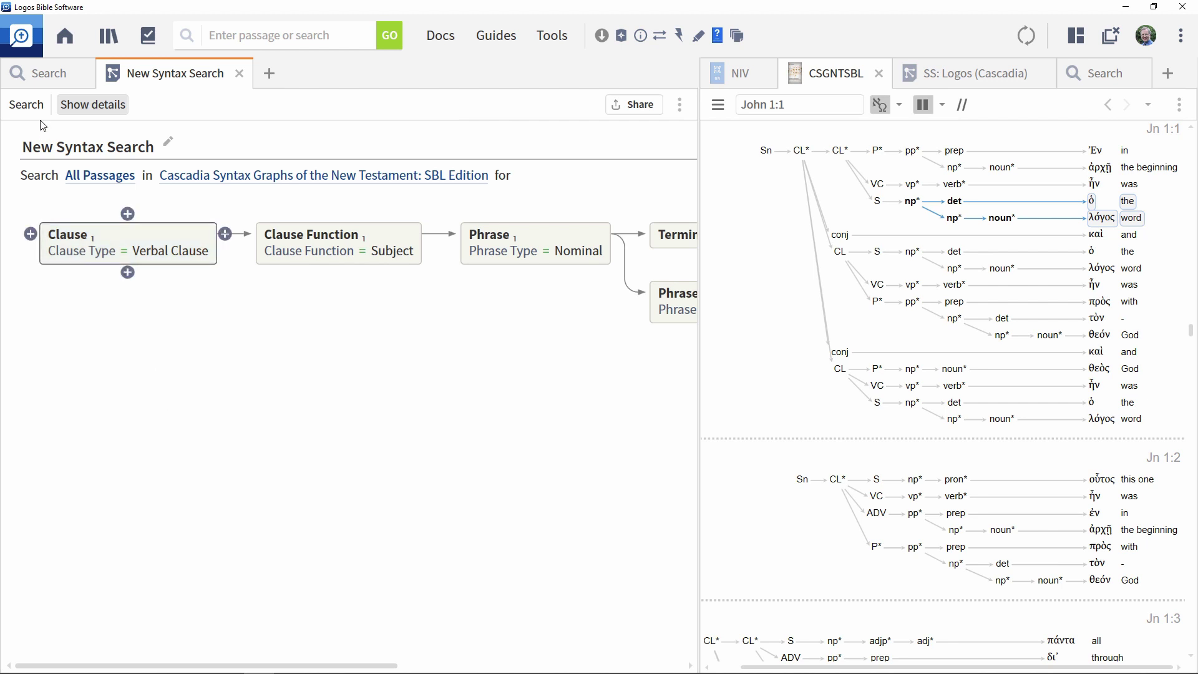
Run the revised syntax search with the Verbal Clause and Subject nodes.
left_click(25, 113)
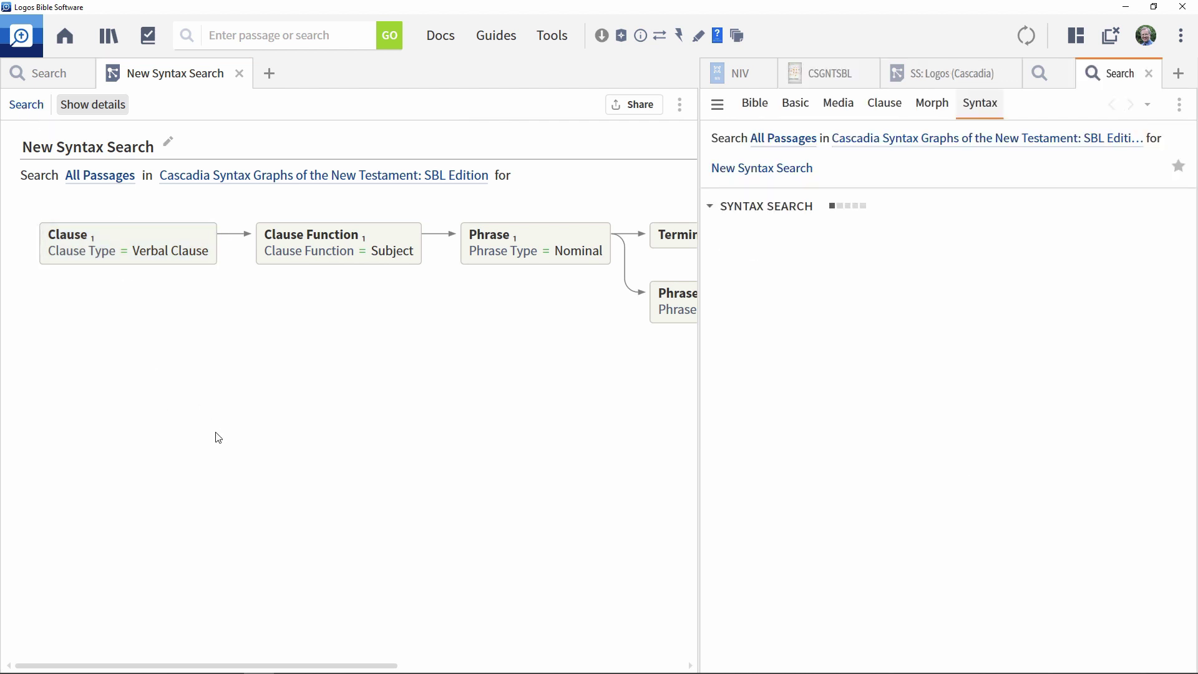